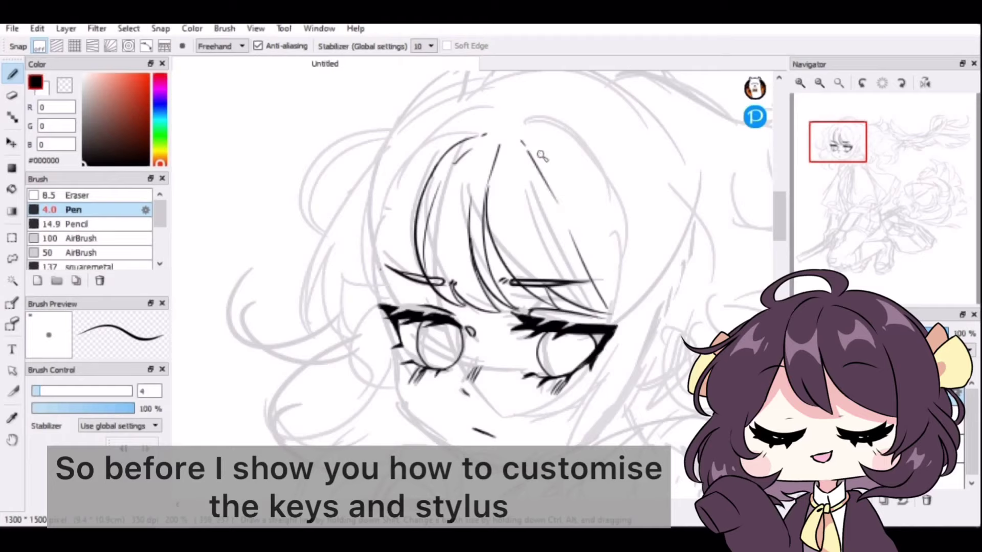
# Step: Ink the fringe, side strands and flowing curls over the sketch with the Pen at size 4
pyautogui.moveTo(534, 161); pyautogui.dragTo(567, 221)
pyautogui.moveTo(394, 163); pyautogui.dragTo(389, 292)
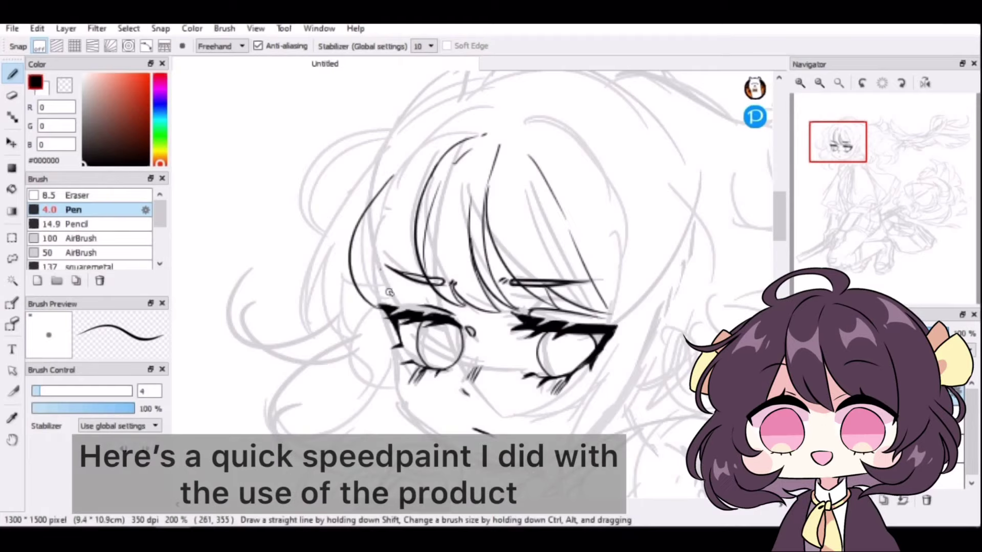
pyautogui.moveTo(361, 238); pyautogui.dragTo(348, 309)
pyautogui.click(825, 101)
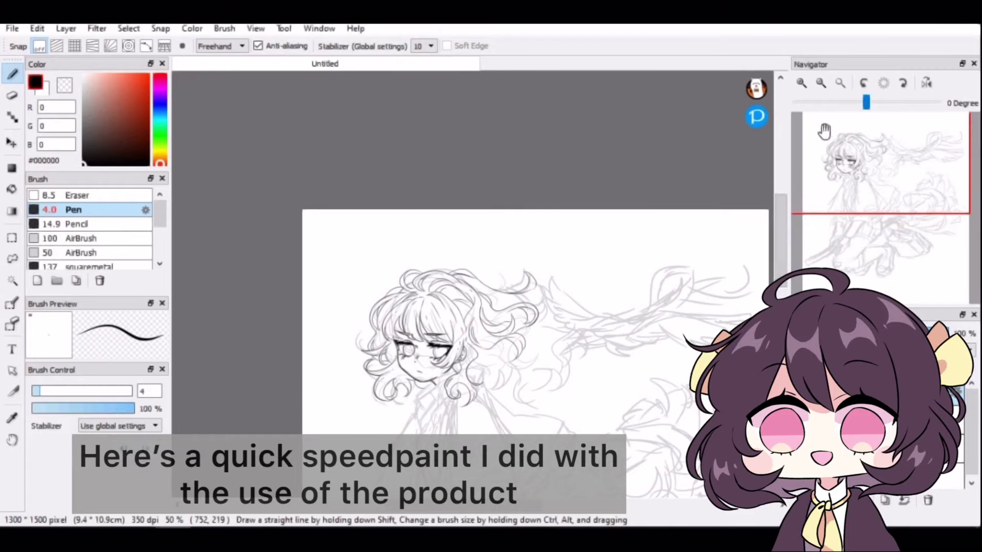
pyautogui.click(802, 85)
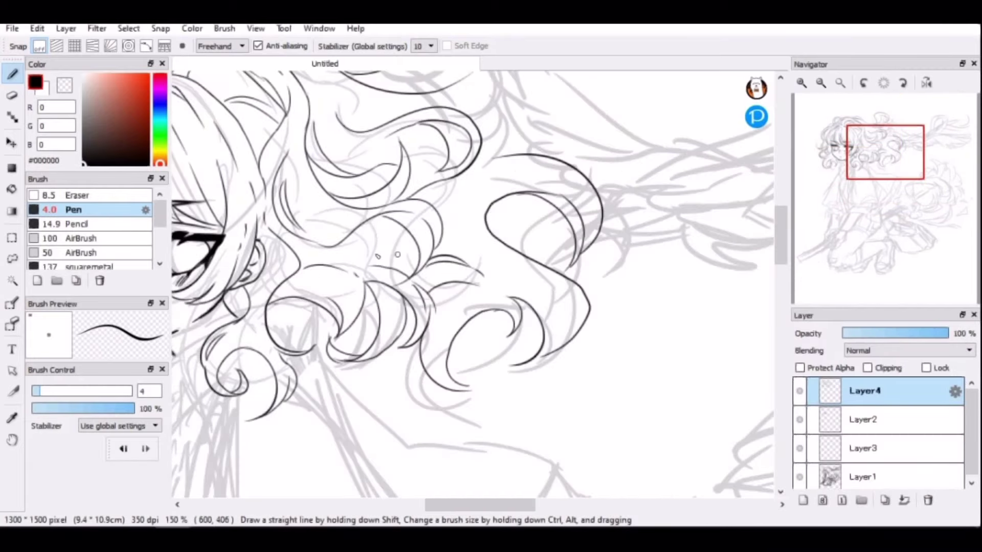
pyautogui.moveTo(503, 354); pyautogui.dragTo(524, 370)
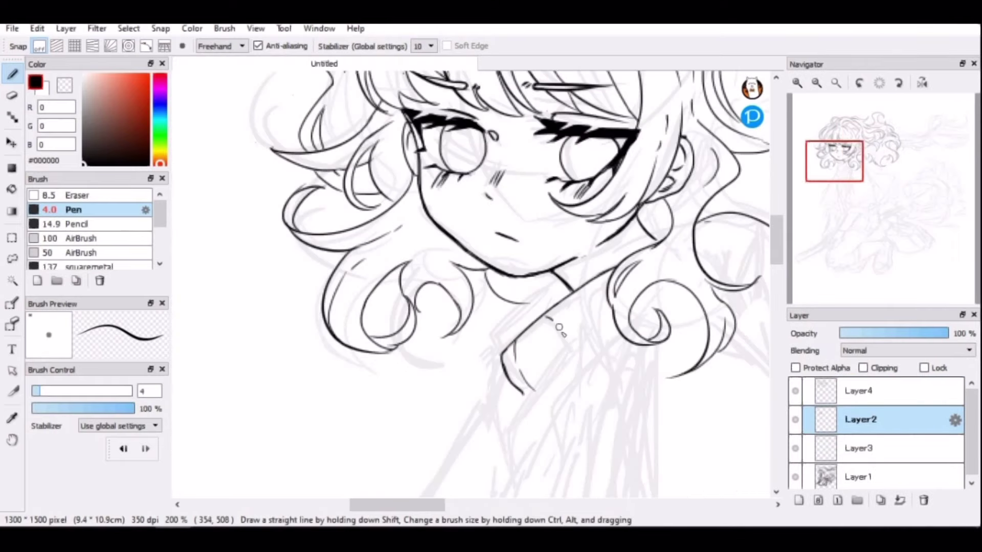
# Step: Ink the folded jacket collar and its outer edge around the neck on Layer2
pyautogui.moveTo(583, 239); pyautogui.dragTo(637, 251)
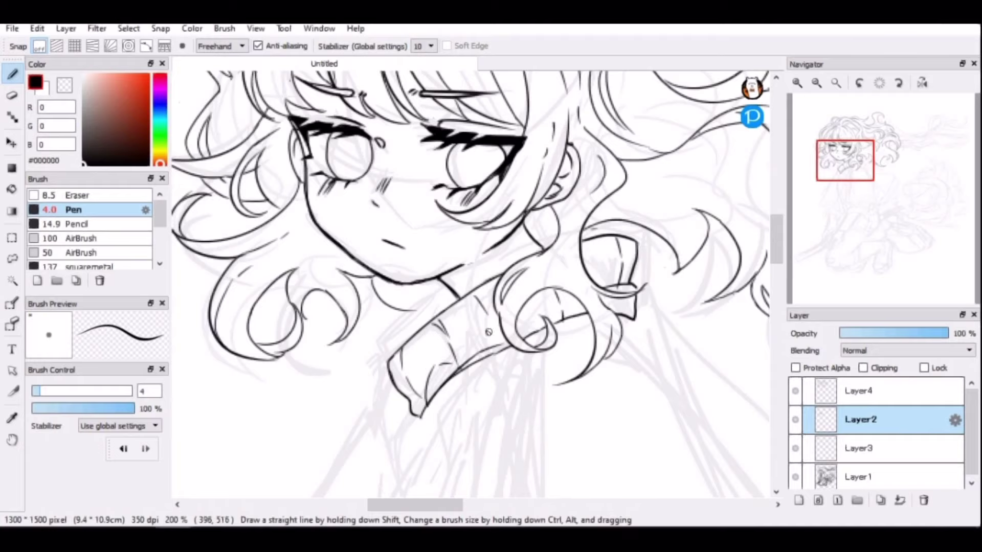
pyautogui.scroll(-3, 569, 298)
pyautogui.moveTo(381, 258); pyautogui.dragTo(423, 325)
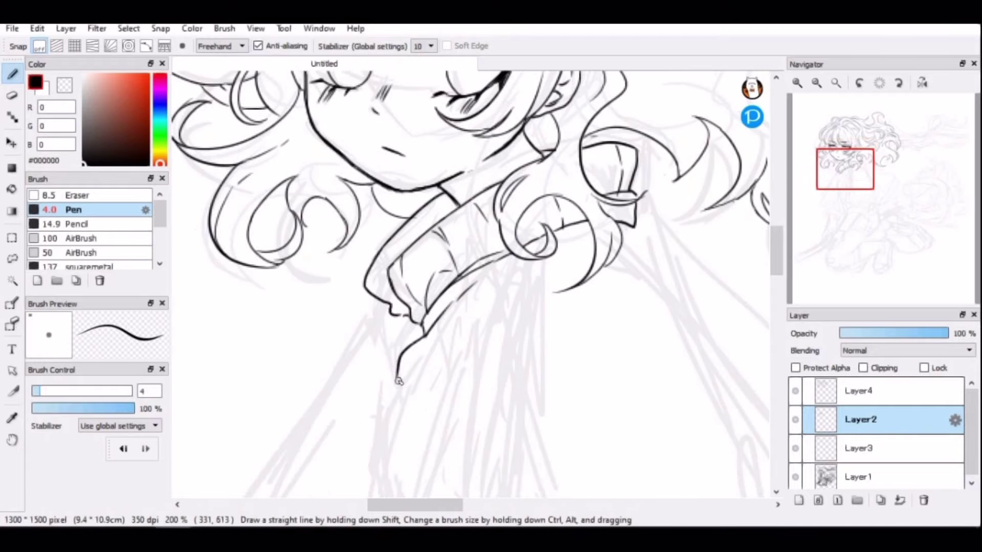
# Step: Ink the jacket's long front edges down the torso and the outer line of the sleeve
pyautogui.scroll(-2, 399, 381)
pyautogui.moveTo(473, 210); pyautogui.dragTo(479, 385)
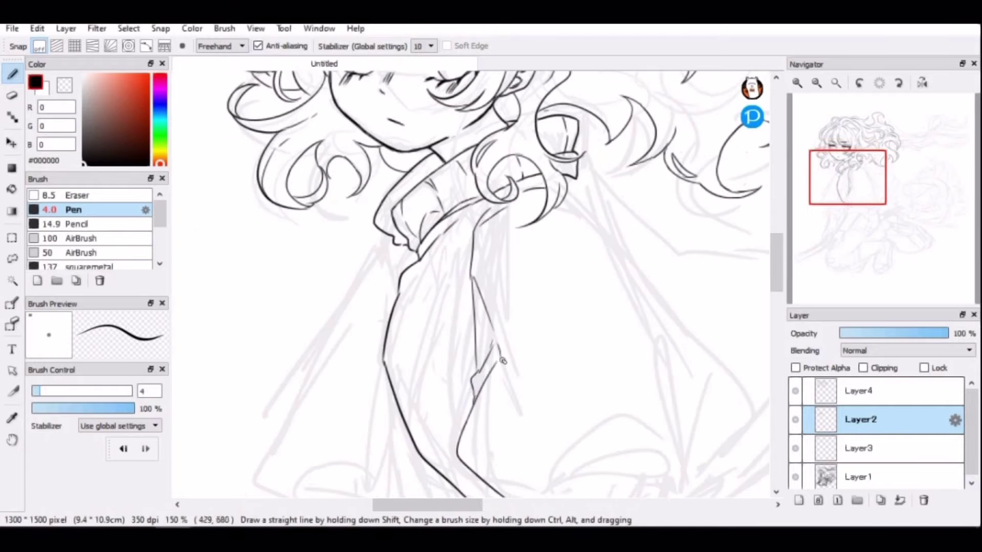
pyautogui.moveTo(624, 254); pyautogui.dragTo(700, 476)
# Step: Ink the puffed sleeve's lower hem and the curved fabric folds above the cuff
pyautogui.scroll(-4, 701, 476)
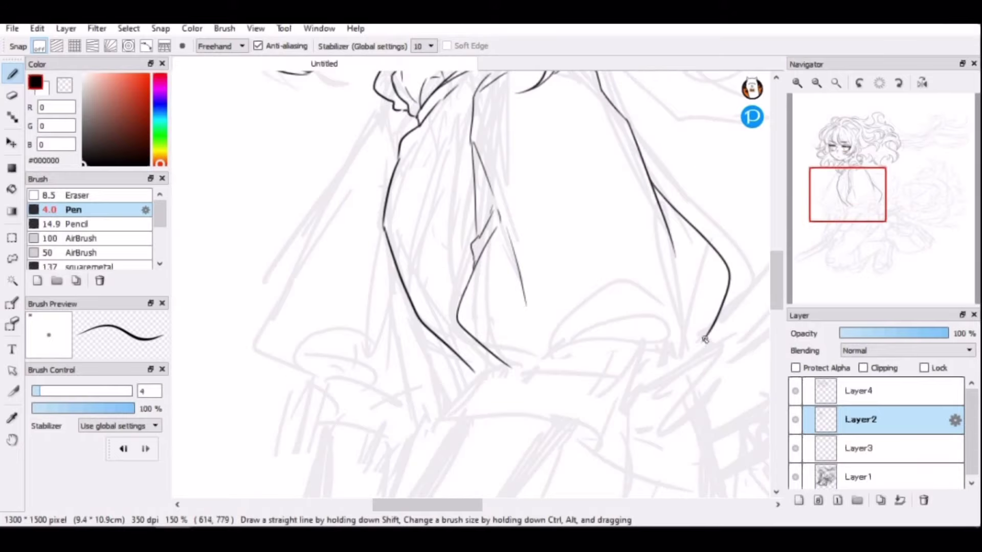
pyautogui.moveTo(700, 342); pyautogui.dragTo(655, 378)
pyautogui.moveTo(537, 359)
pyautogui.mouseDown()
pyautogui.moveTo(558, 350)
pyautogui.moveTo(655, 353)
pyautogui.mouseUp()
pyautogui.moveTo(589, 348); pyautogui.dragTo(639, 353)
pyautogui.moveTo(526, 361); pyautogui.dragTo(603, 283)
pyautogui.moveTo(634, 283); pyautogui.dragTo(661, 302)
pyautogui.moveTo(674, 314); pyautogui.dragTo(668, 362)
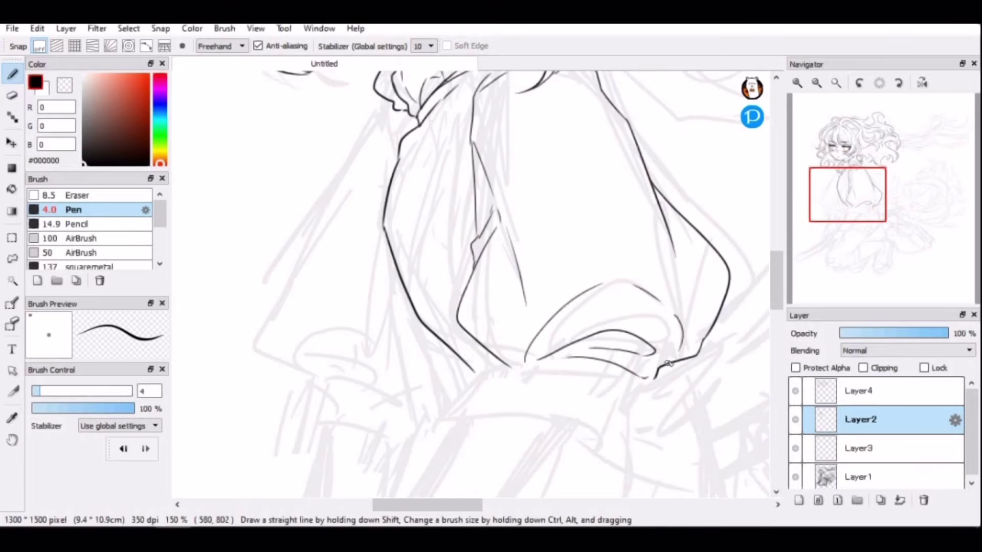
# Step: Ink the ribbed sleeve cuff's fold lines and the lower edge of the other sleeve
pyautogui.scroll(1, 629, 285)
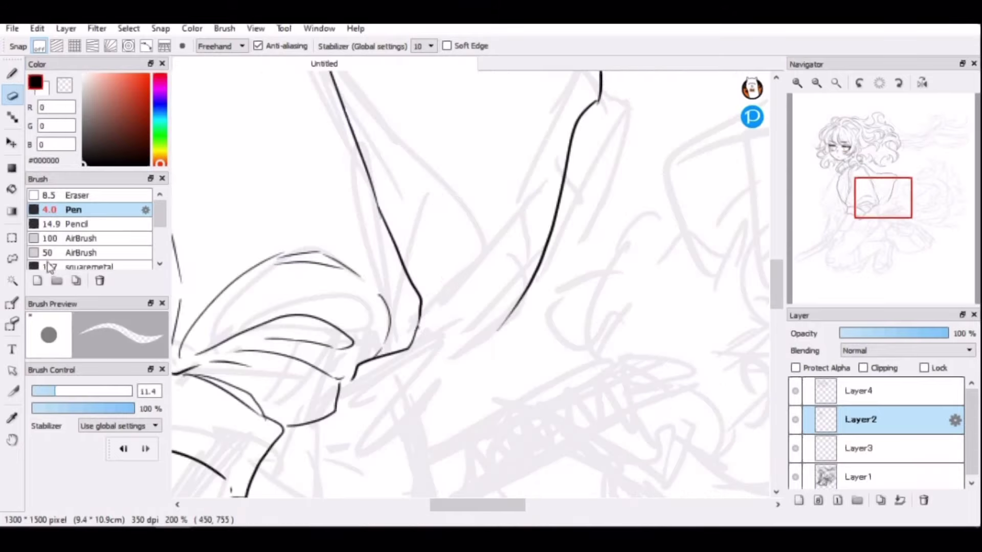
pyautogui.hscroll(-6, 288, 426)
pyautogui.moveTo(312, 369); pyautogui.dragTo(294, 428)
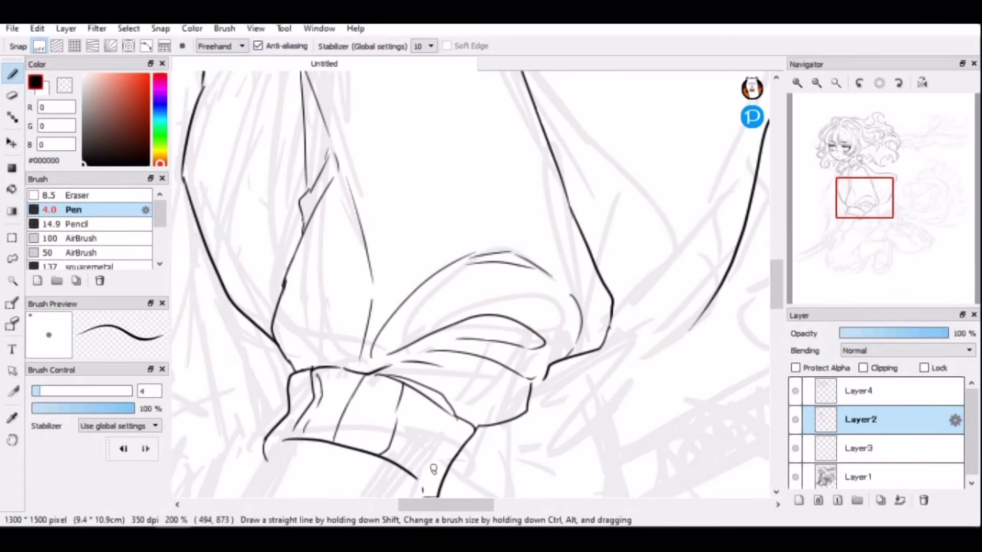
pyautogui.scroll(-3, 435, 458)
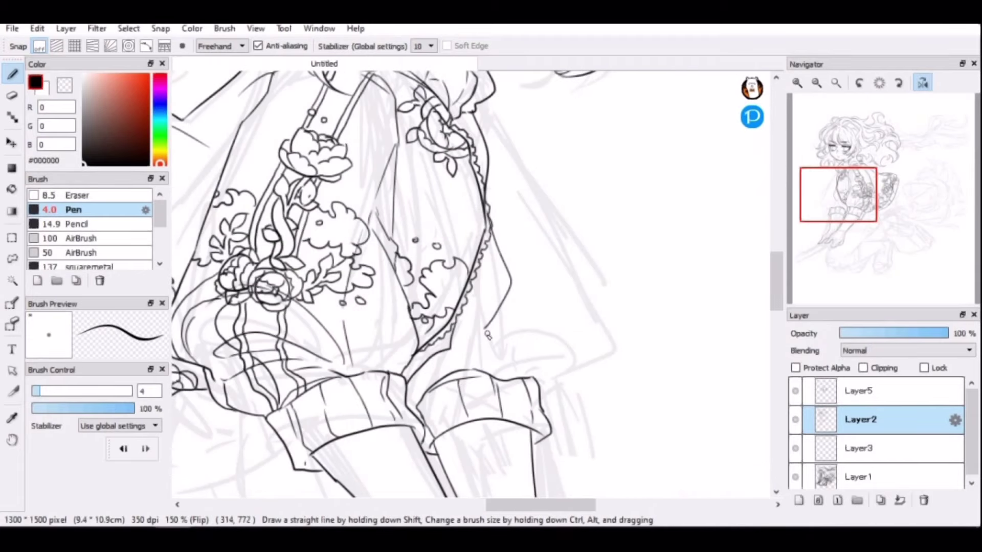
pyautogui.moveTo(456, 321); pyautogui.dragTo(450, 343)
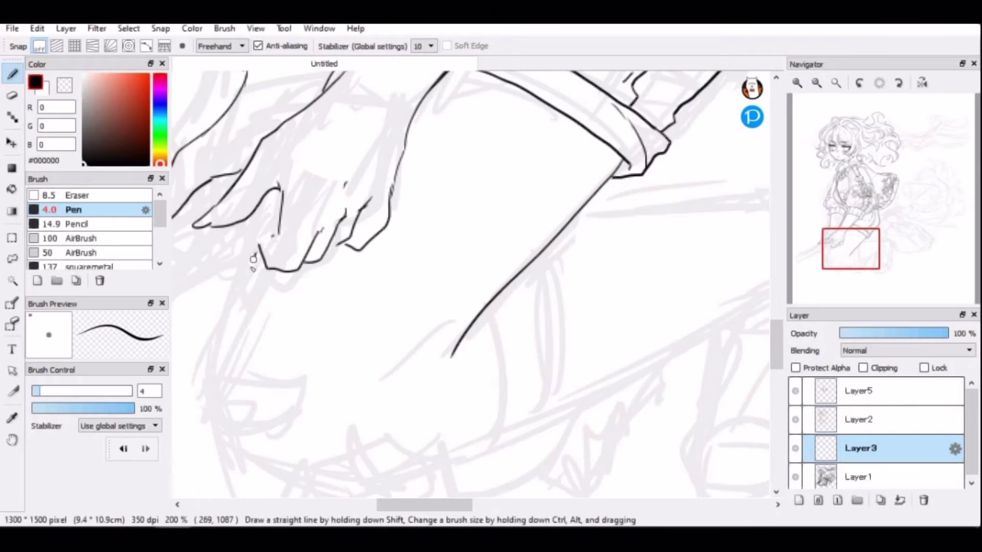
# Step: Ink the front outline of the bent knee and the upper and lower edges of the calf behind it on Layer3
pyautogui.moveTo(267, 278)
pyautogui.mouseDown()
pyautogui.moveTo(238, 309)
pyautogui.moveTo(264, 469)
pyautogui.mouseUp()
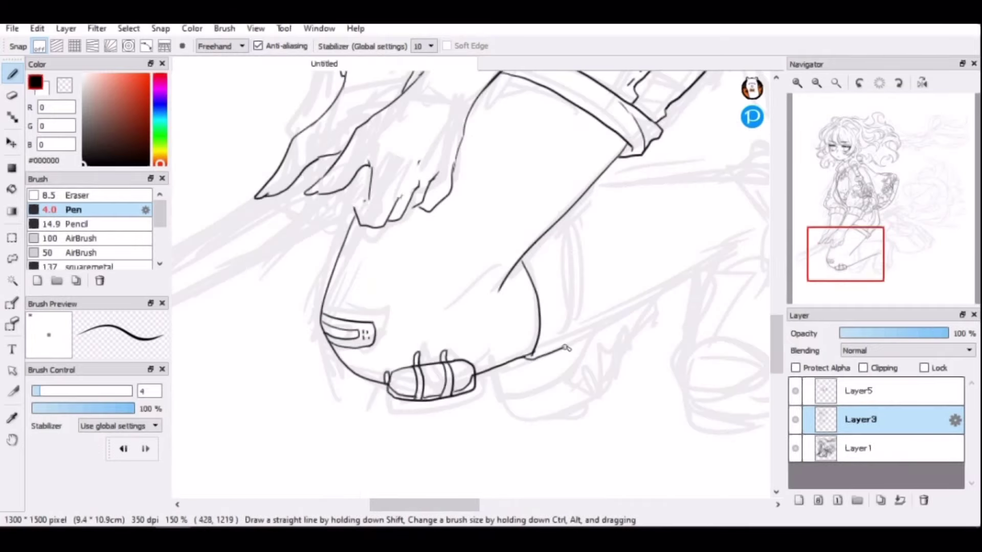
pyautogui.moveTo(597, 158); pyautogui.dragTo(477, 211)
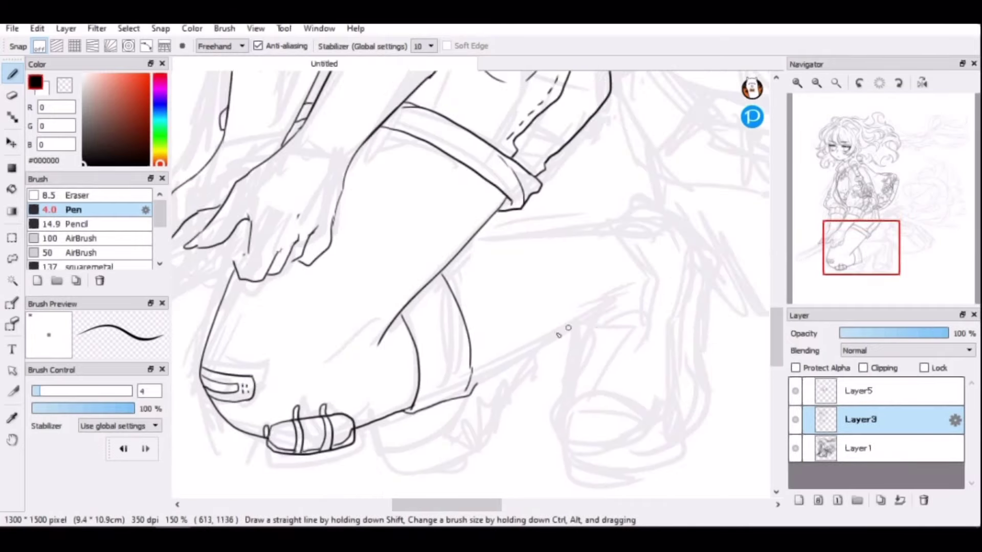
pyautogui.moveTo(479, 376); pyautogui.dragTo(607, 308)
pyautogui.moveTo(470, 238); pyautogui.dragTo(623, 224)
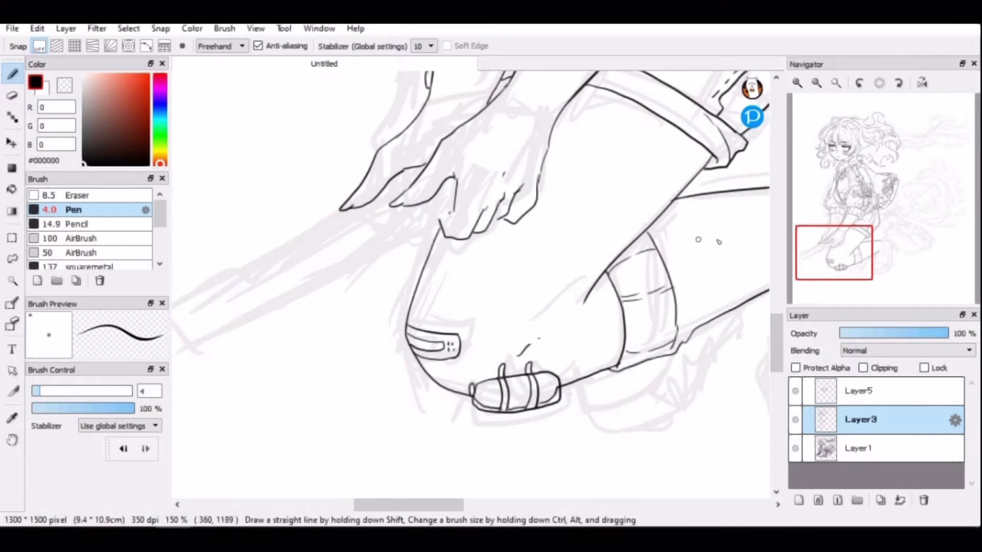
pyautogui.moveTo(864, 247)
pyautogui.mouseDown()
pyautogui.moveTo(872, 179)
pyautogui.moveTo(867, 258)
pyautogui.mouseUp()
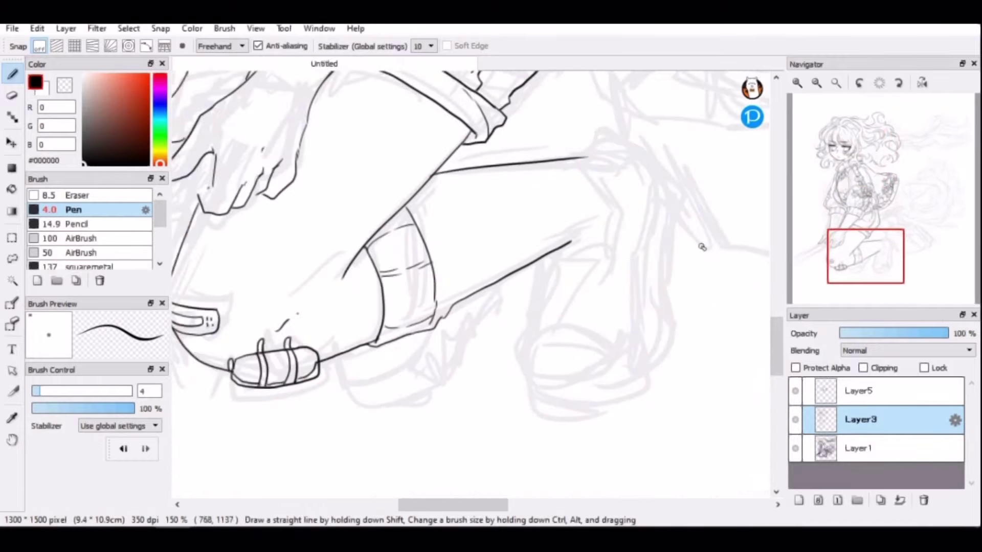
pyautogui.click(817, 83)
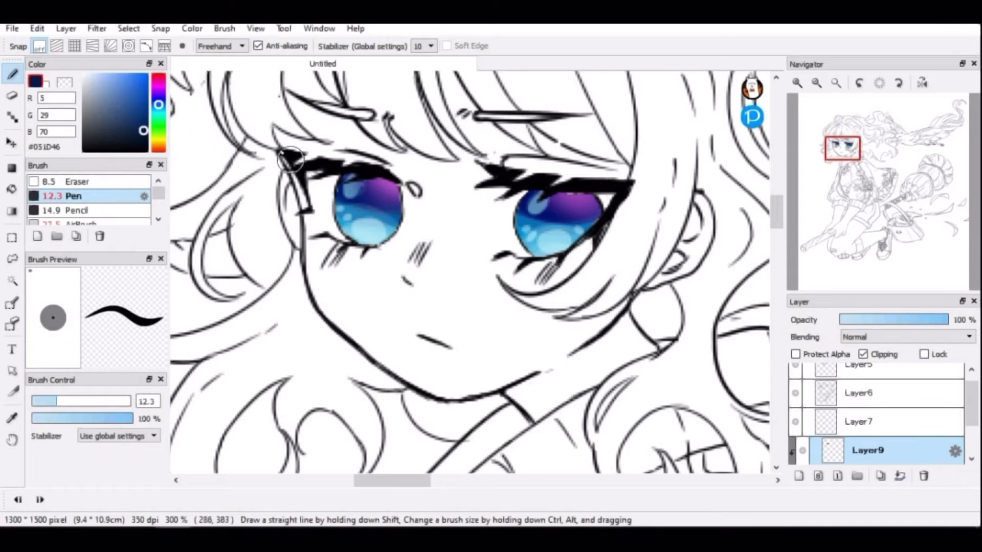
# Step: Paint pink #F29FEF and pale blue #DFF8FF highlights and dark blue #00126E details in the irises on the clipped Layer9
pyautogui.keyDown('alt'); pyautogui.click(374, 208); pyautogui.keyUp('alt')
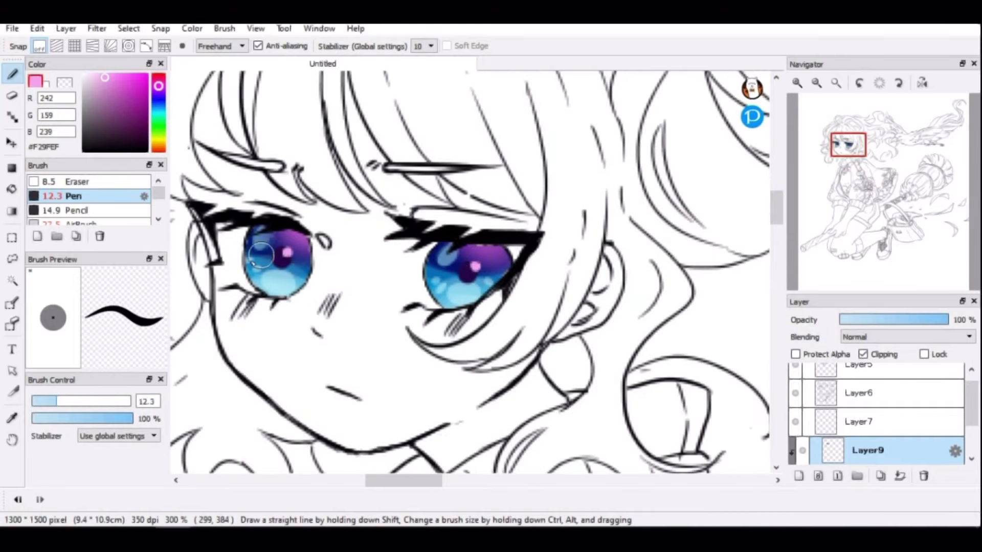
pyautogui.keyDown('alt'); pyautogui.click(277, 276); pyautogui.keyUp('alt')
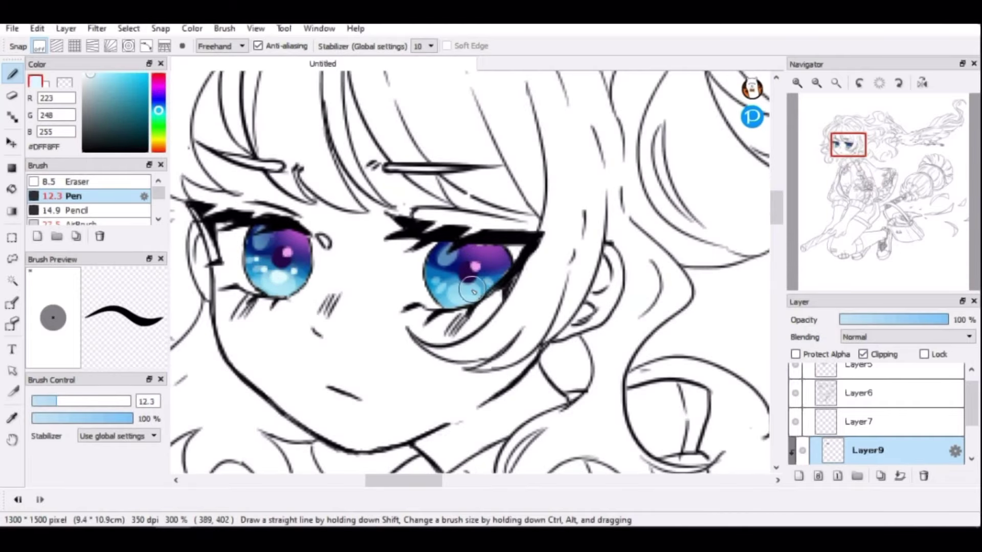
pyautogui.scroll(3, 471, 273)
pyautogui.keyDown('alt'); pyautogui.click(415, 358); pyautogui.keyUp('alt')
pyautogui.moveTo(440, 358)
pyautogui.mouseDown()
pyautogui.moveTo(415, 358)
pyautogui.moveTo(361, 279)
pyautogui.moveTo(506, 327)
pyautogui.mouseUp()
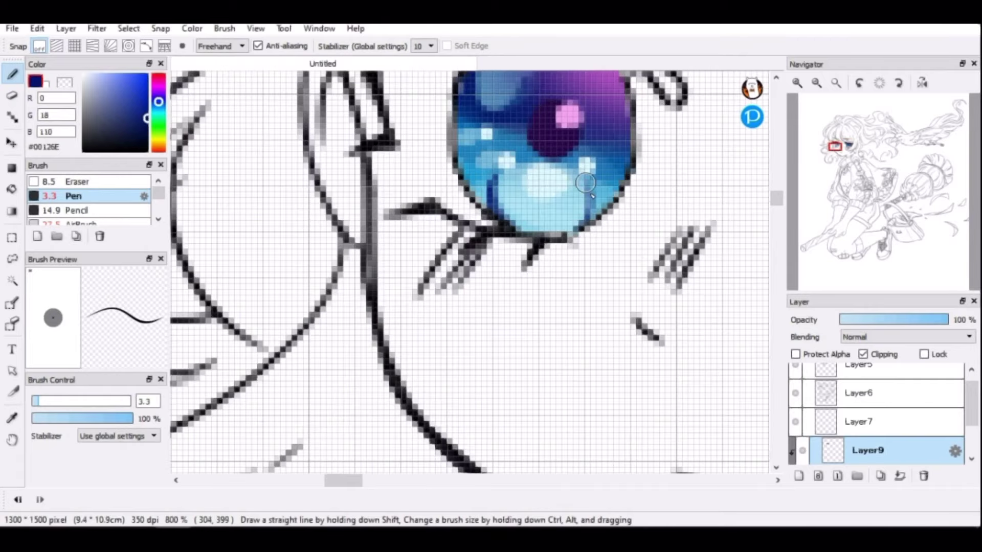
pyautogui.moveTo(586, 182); pyautogui.dragTo(604, 195)
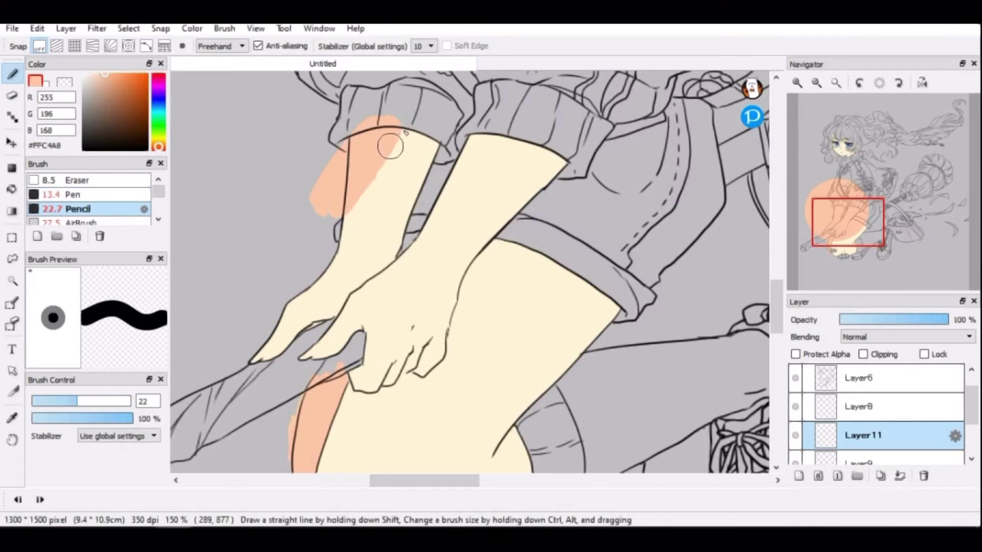
# Step: Shade the far arm and hand and the neck with the Pencil in peach #FFC4A8 on Layer11
pyautogui.moveTo(390, 145)
pyautogui.mouseDown()
pyautogui.moveTo(400, 229)
pyautogui.moveTo(319, 270)
pyautogui.moveTo(310, 305)
pyautogui.moveTo(358, 270)
pyautogui.mouseUp()
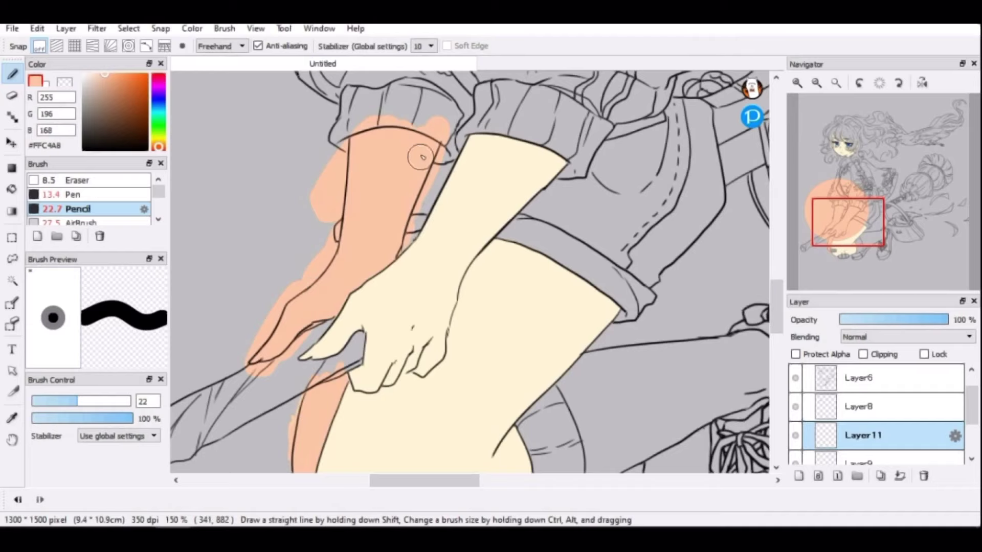
pyautogui.moveTo(421, 157); pyautogui.dragTo(460, 131)
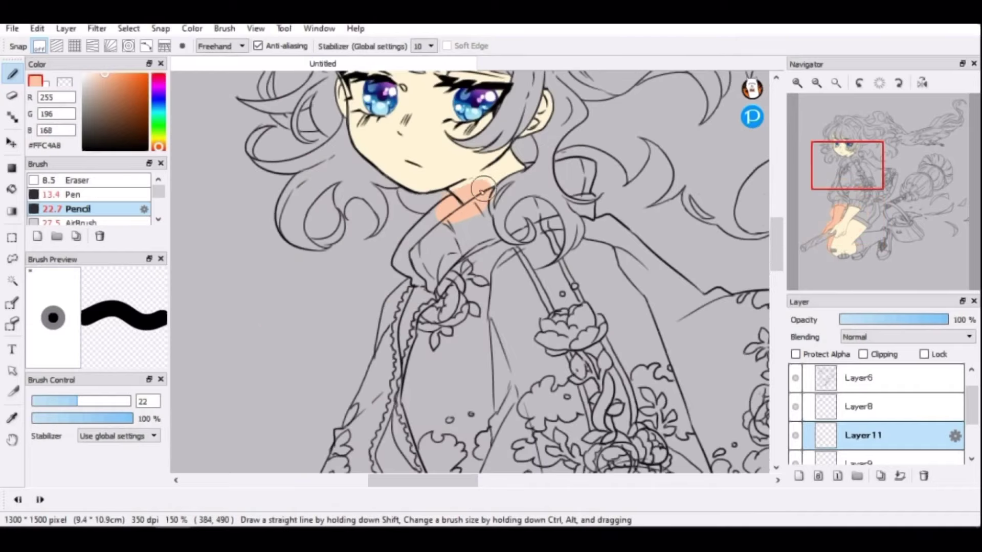
pyautogui.moveTo(476, 197)
pyautogui.mouseDown()
pyautogui.moveTo(536, 138)
pyautogui.moveTo(534, 118)
pyautogui.mouseUp()
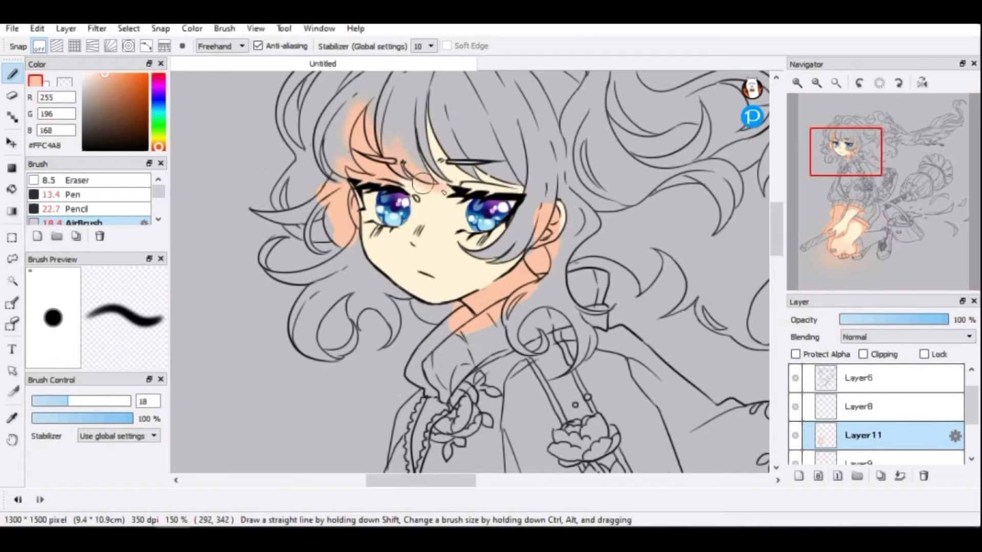
# Step: Airbrush peach #FFC4A8 shading across the forehead under the fringe and onto the cheeks below the eyes
pyautogui.moveTo(404, 169)
pyautogui.mouseDown()
pyautogui.moveTo(476, 144)
pyautogui.moveTo(532, 164)
pyautogui.mouseUp()
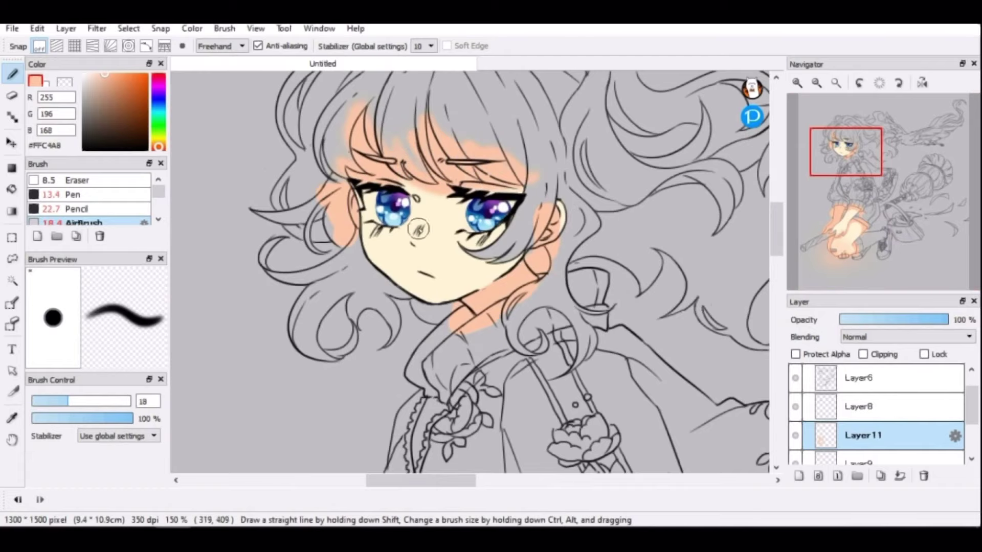
pyautogui.moveTo(493, 240); pyautogui.dragTo(473, 238)
pyautogui.moveTo(376, 230); pyautogui.dragTo(364, 225)
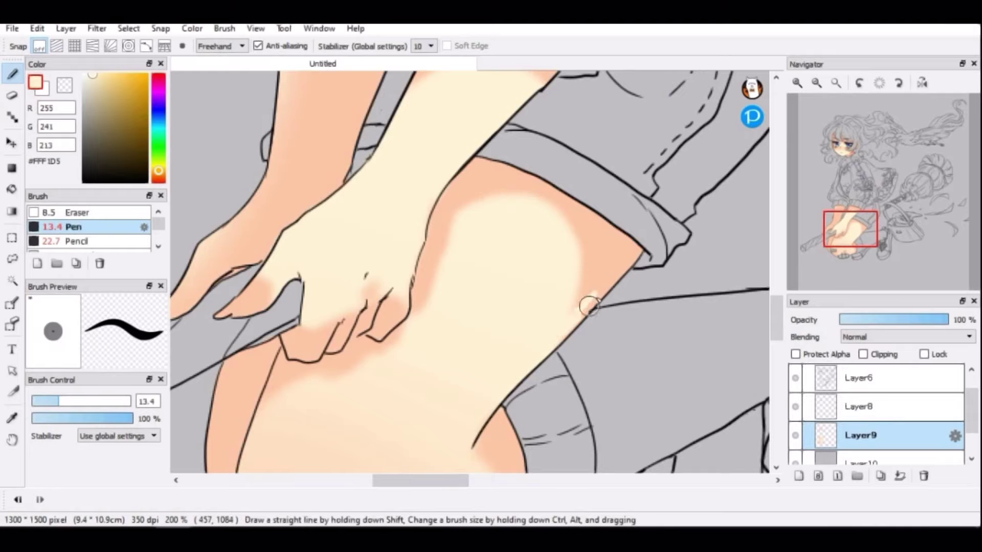
# Step: Paint a cream #FFF1D5 rim along the thigh's edge and a #FFA692 shadow under the far sleeve cuff with the Pen
pyautogui.moveTo(587, 300); pyautogui.dragTo(629, 260)
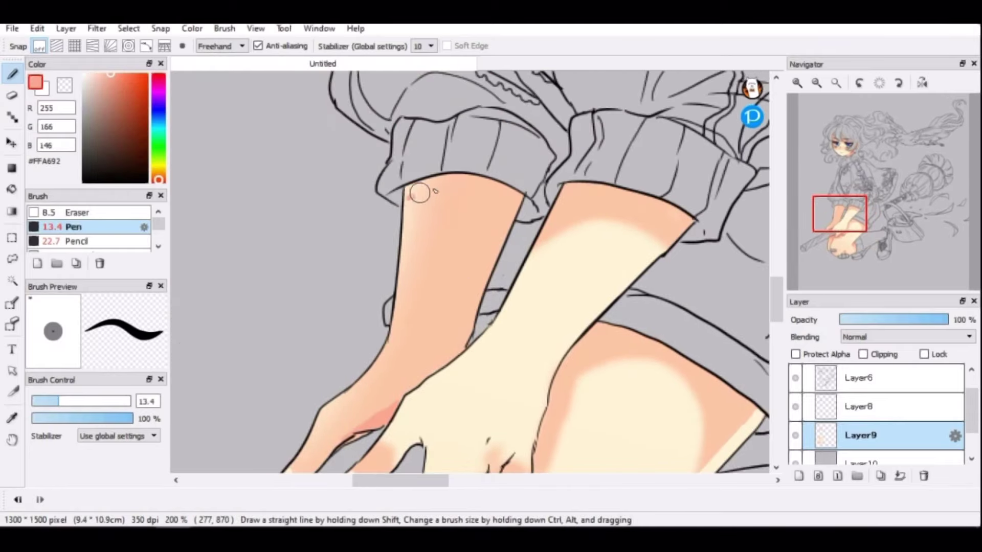
pyautogui.moveTo(406, 193); pyautogui.dragTo(458, 176)
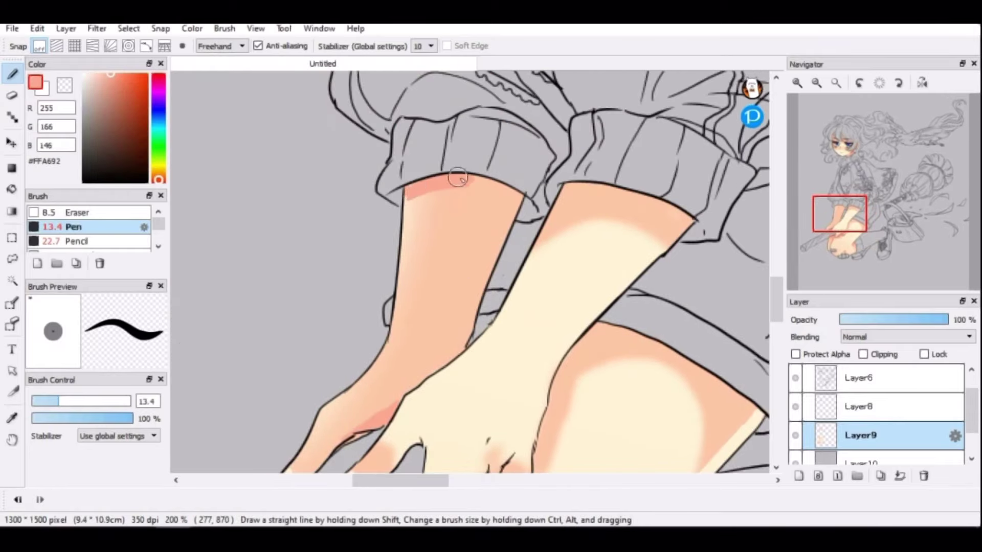
# Step: Tint the upper lashes and nearby fringe lines magenta on the clipped Layer11 with the AirBrush, using #CA007D and #B80072
pyautogui.click(145, 95)
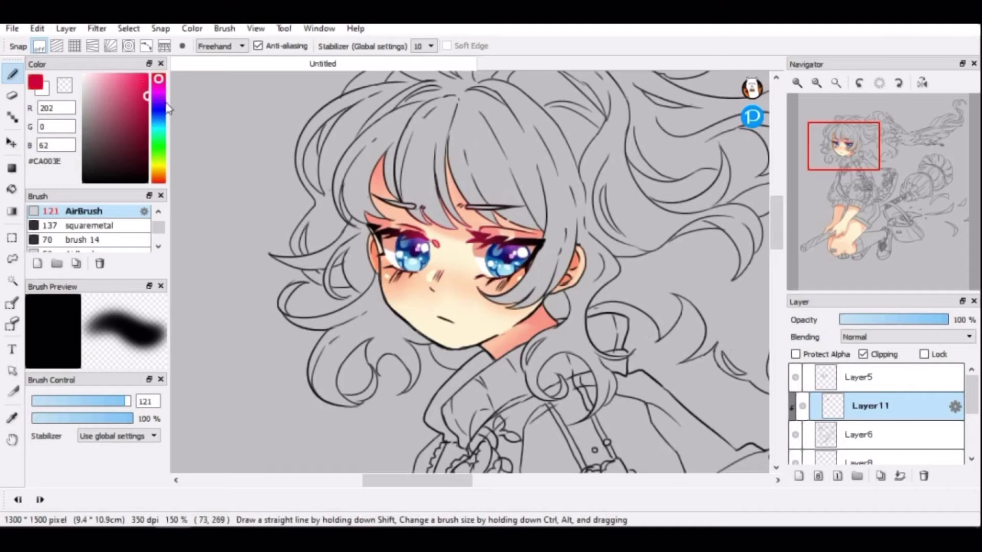
pyautogui.click(161, 176)
pyautogui.click(161, 176)
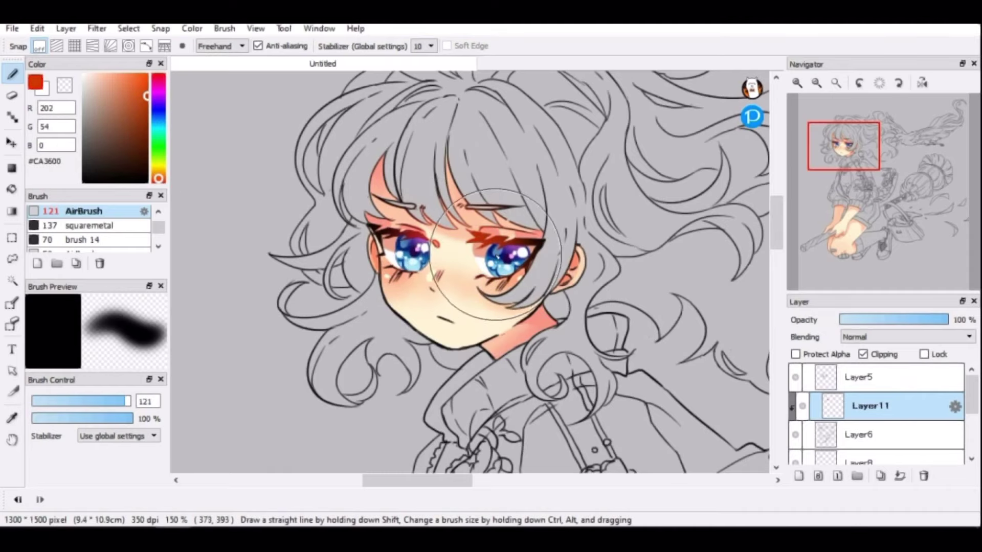
pyautogui.click(158, 85)
pyautogui.moveTo(532, 237); pyautogui.dragTo(470, 232)
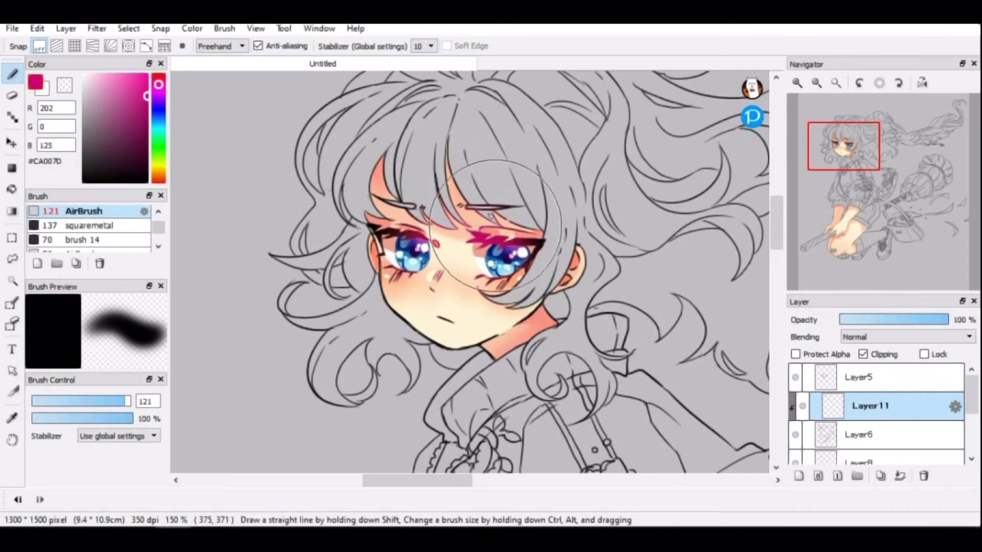
pyautogui.moveTo(389, 228); pyautogui.dragTo(382, 241)
pyautogui.click(147, 104)
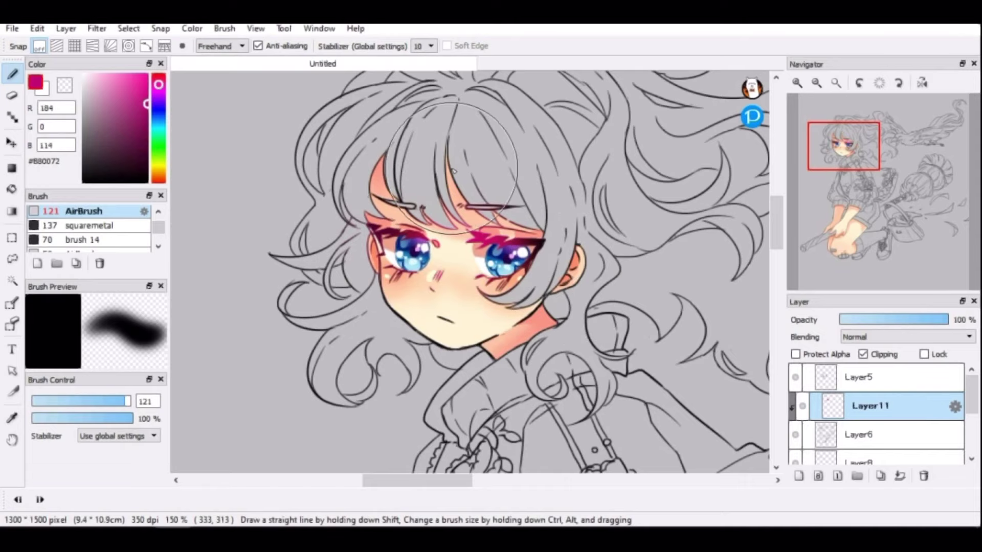
# Step: Undo the last two AirBrush tint strokes and reduce the Pencil size to 8.3
pyautogui.hotkey('ctrl', 'z')
pyautogui.hotkey('ctrl', 'z')
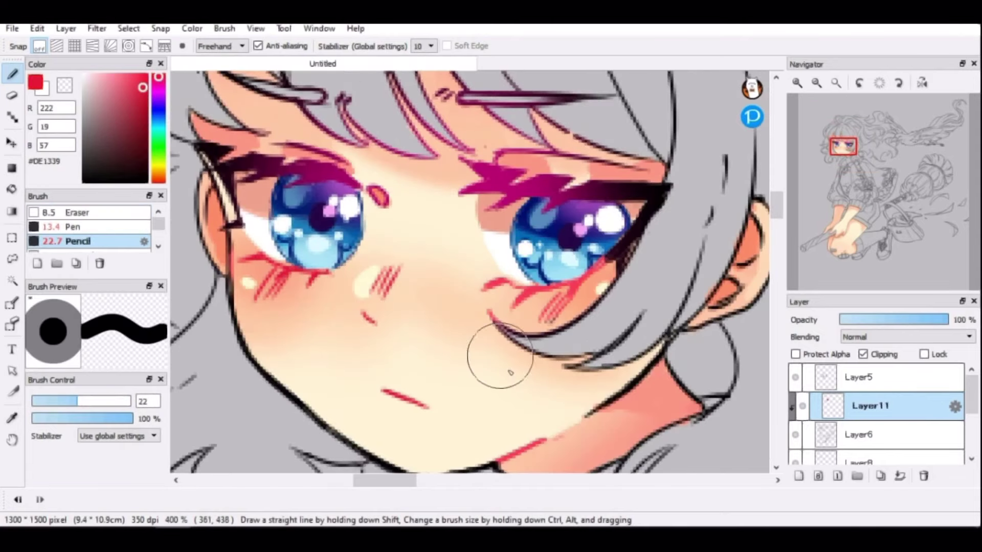
pyautogui.click(65, 409)
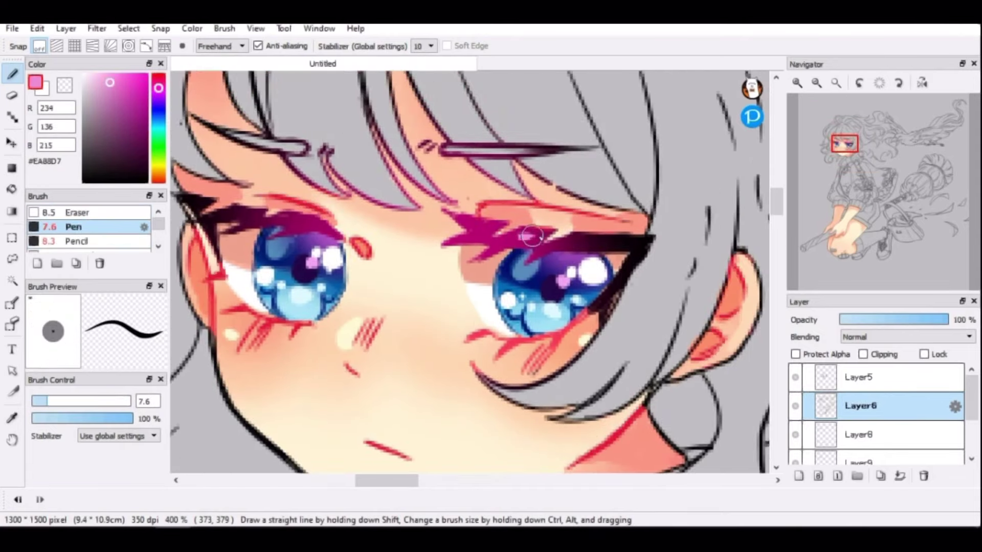
# Step: Paint pink #FF7CB9 highlights on the upper lashes and white accents along the lower lashes with the Pen
pyautogui.click(161, 85)
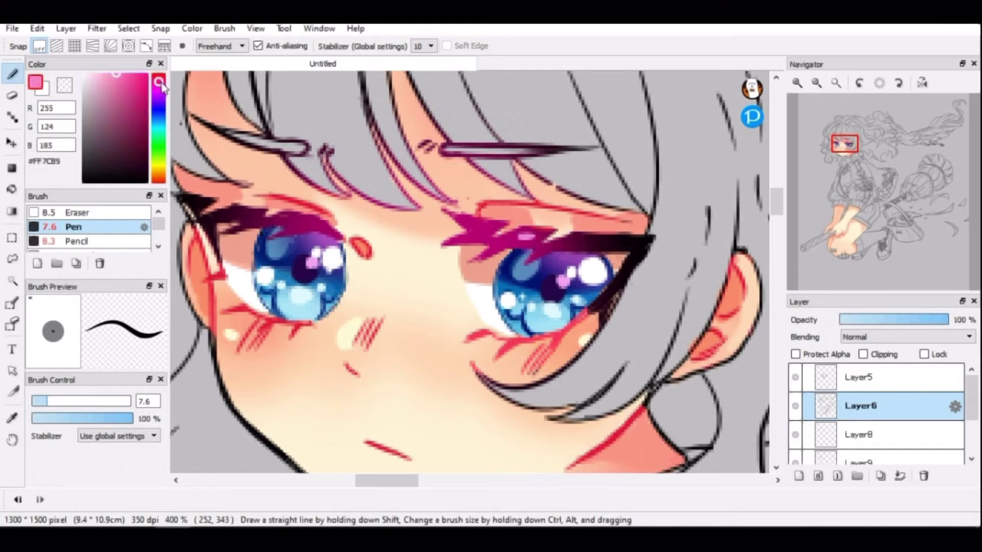
pyautogui.keyDown('alt'); pyautogui.click(238, 280); pyautogui.keyUp('alt')
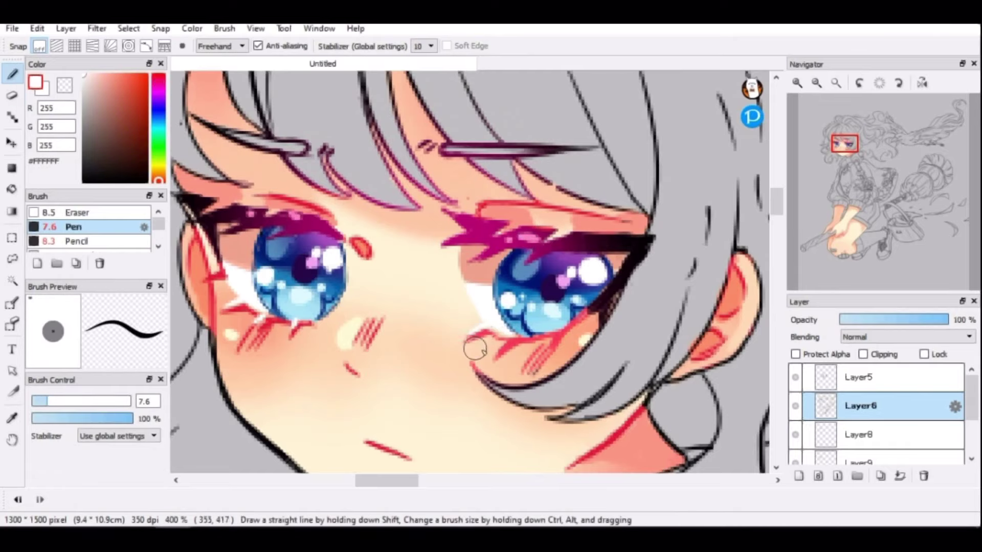
pyautogui.moveTo(475, 349)
pyautogui.mouseDown()
pyautogui.moveTo(505, 359)
pyautogui.moveTo(549, 354)
pyautogui.mouseUp()
# Step: Delete Layer8 from the illustration
pyautogui.click(836, 82)
pyautogui.click(796, 83)
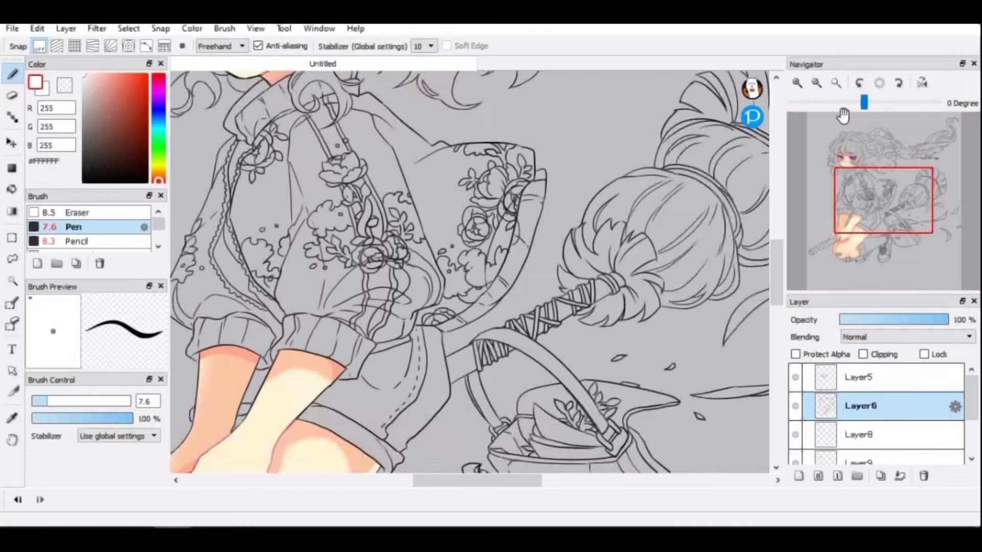
pyautogui.moveTo(884, 199); pyautogui.dragTo(849, 176)
pyautogui.click(797, 83)
pyautogui.click(797, 83)
pyautogui.click(796, 433)
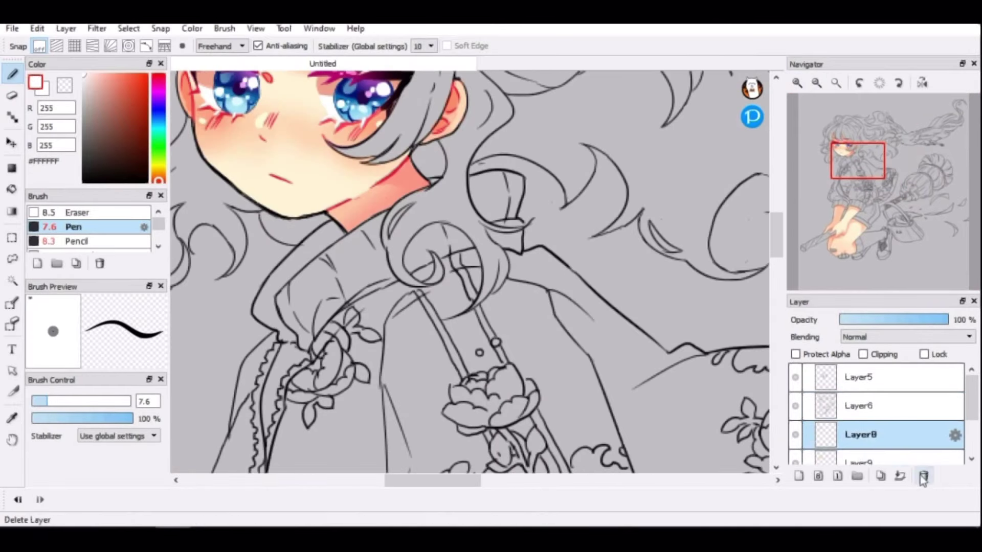
pyautogui.click(924, 476)
# Step: Paint a cream #FFF9D6 rim along the face's edge and a #FF9287 shadow on the cheek below the side lock on Layer9
pyautogui.scroll(2, 433, 298)
pyautogui.keyDown('alt'); pyautogui.click(433, 298); pyautogui.keyUp('alt')
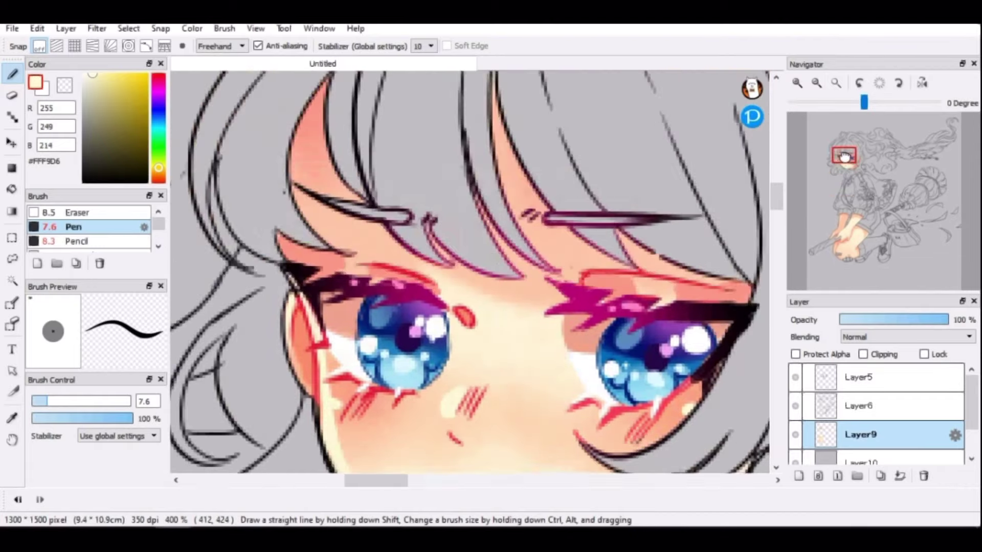
pyautogui.moveTo(673, 276); pyautogui.dragTo(566, 292)
pyautogui.keyDown('alt'); pyautogui.click(468, 274); pyautogui.keyUp('alt')
pyautogui.moveTo(469, 274)
pyautogui.mouseDown()
pyautogui.moveTo(493, 301)
pyautogui.moveTo(452, 295)
pyautogui.moveTo(532, 299)
pyautogui.moveTo(474, 301)
pyautogui.moveTo(522, 311)
pyautogui.moveTo(440, 289)
pyautogui.moveTo(523, 314)
pyautogui.moveTo(530, 276)
pyautogui.mouseUp()
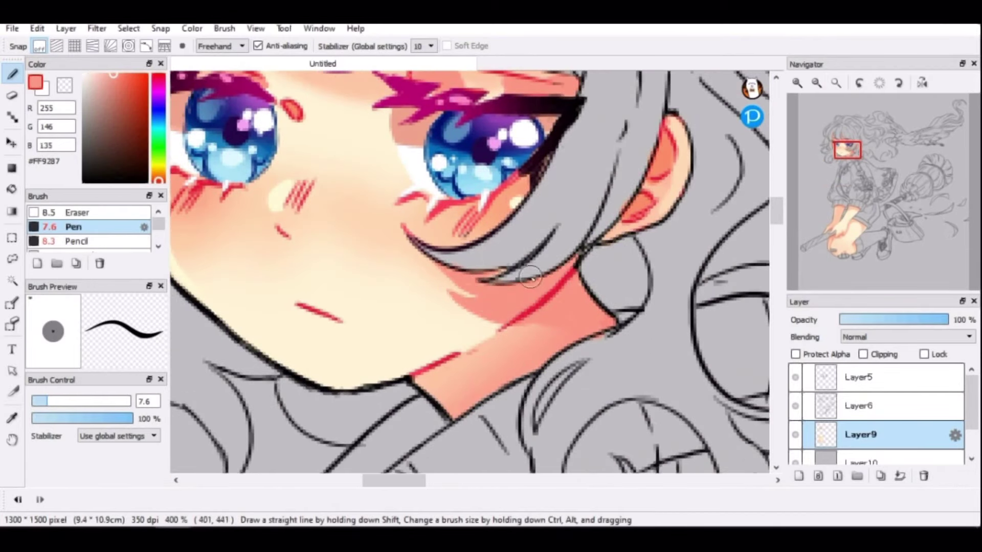
# Step: Paint #FF9287 cast shadows on the forehead along the tips of the central fringe strands
pyautogui.scroll(-3, 869, 195)
pyautogui.scroll(2, 862, 188)
pyautogui.moveTo(862, 188); pyautogui.dragTo(842, 165)
pyautogui.scroll(2, 849, 163)
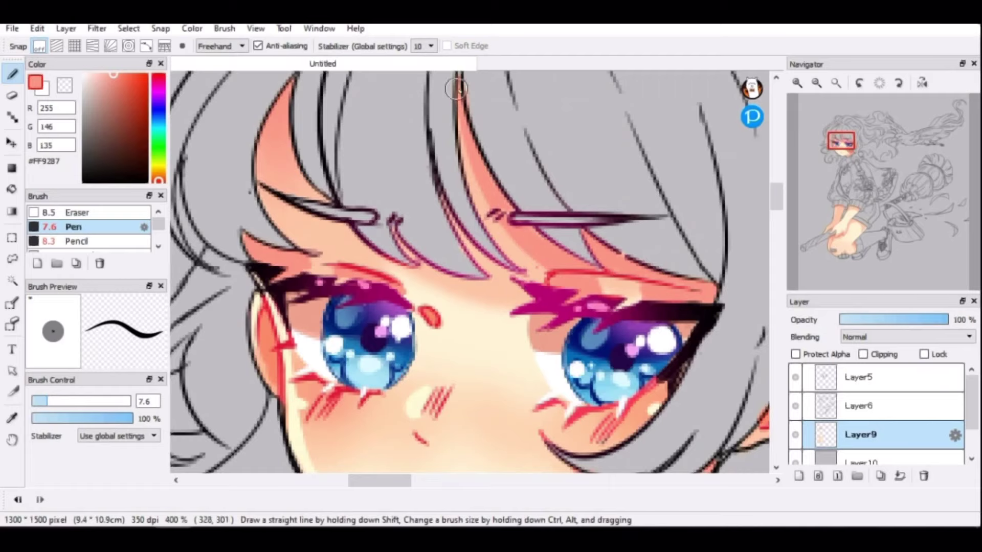
pyautogui.moveTo(441, 223); pyautogui.dragTo(511, 281)
pyautogui.moveTo(468, 238); pyautogui.dragTo(524, 283)
pyautogui.moveTo(449, 208); pyautogui.dragTo(487, 285)
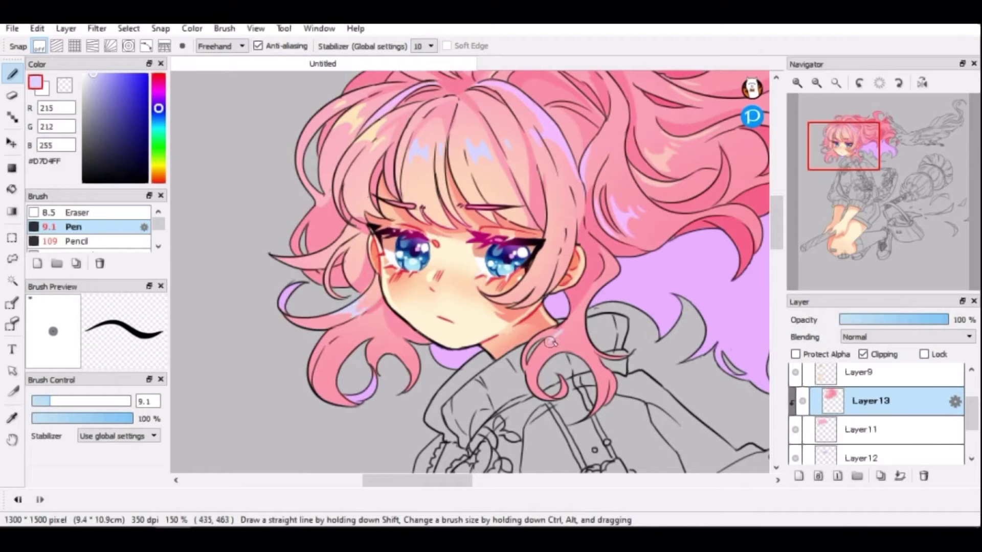
# Step: Sample the cream #FFE5BB and place Layer13 between Layer11 and Layer12, clipped to Layer12
pyautogui.keyDown('alt'); pyautogui.click(378, 134); pyautogui.keyUp('alt')
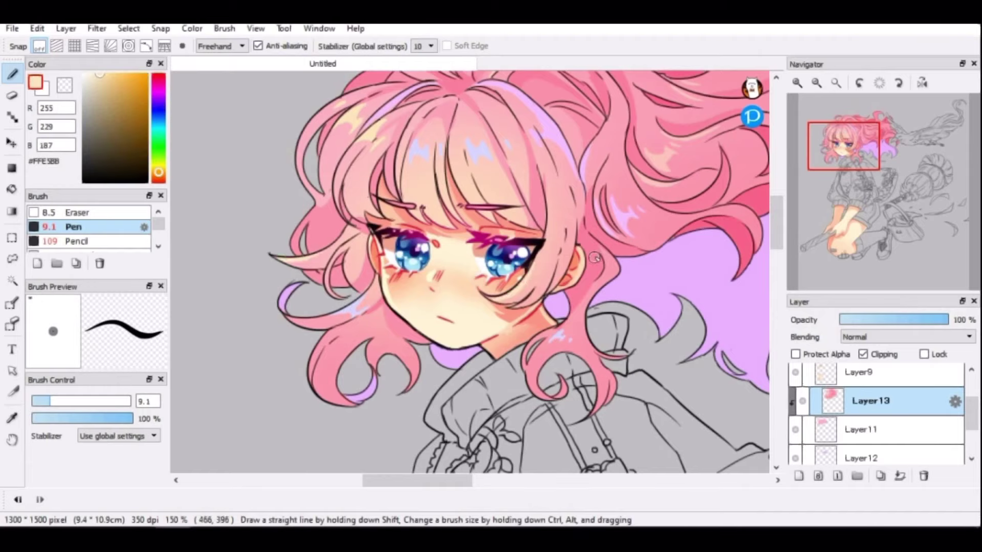
pyautogui.moveTo(871, 401); pyautogui.dragTo(864, 432)
pyautogui.click(836, 83)
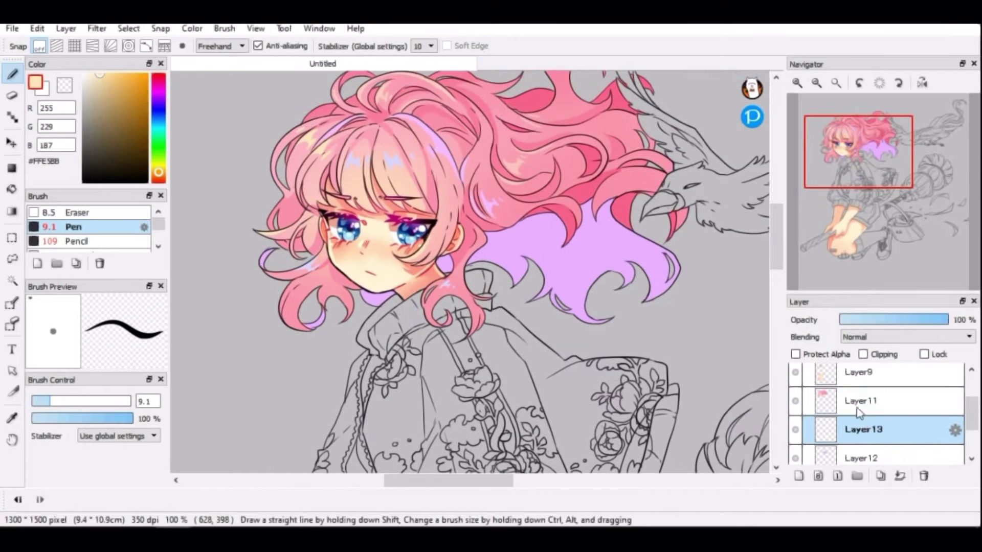
pyautogui.click(863, 355)
# Step: Airbrush the lavender back hair on clipped Layer13 at size 331, fading from pink #FFADC9 near the neck to blue at the tips
pyautogui.keyDown('alt'); pyautogui.click(558, 263); pyautogui.keyUp('alt')
pyautogui.press('e')
pyautogui.click(163, 90)
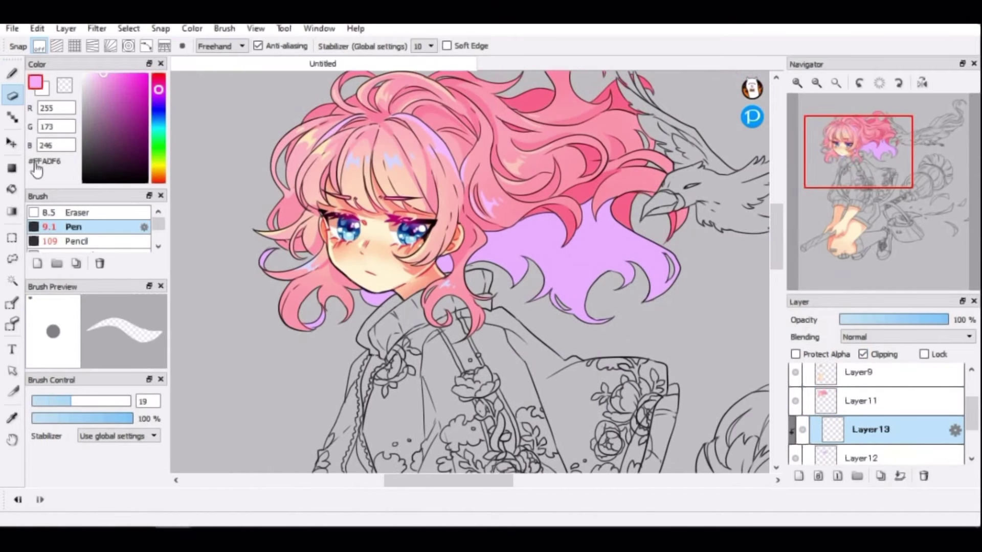
pyautogui.click(158, 246)
pyautogui.click(84, 237)
pyautogui.keyDown('alt'); pyautogui.click(490, 222); pyautogui.keyUp('alt')
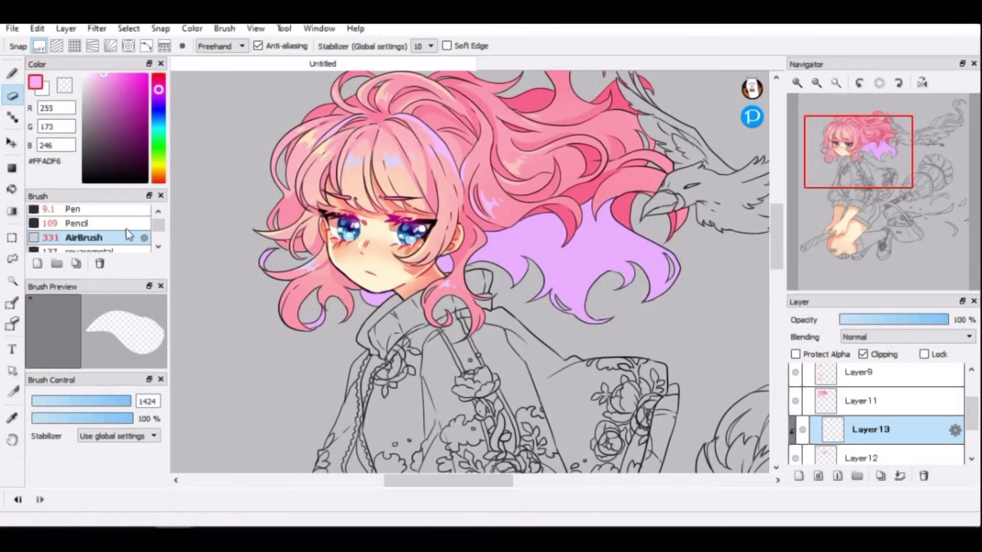
pyautogui.press('b')
pyautogui.moveTo(512, 246)
pyautogui.mouseDown()
pyautogui.moveTo(588, 220)
pyautogui.moveTo(619, 169)
pyautogui.mouseUp()
pyautogui.click(158, 112)
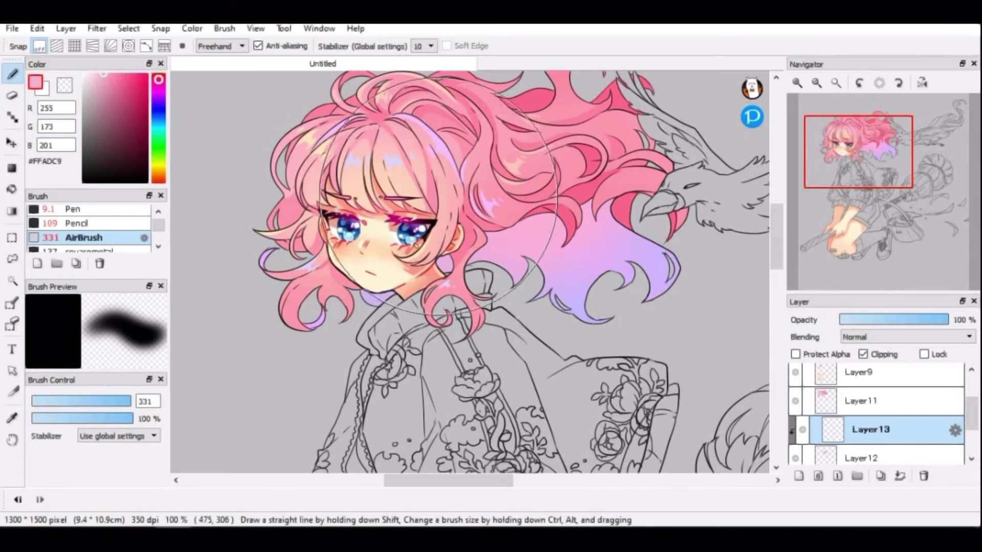
pyautogui.press('e')
pyautogui.press('b')
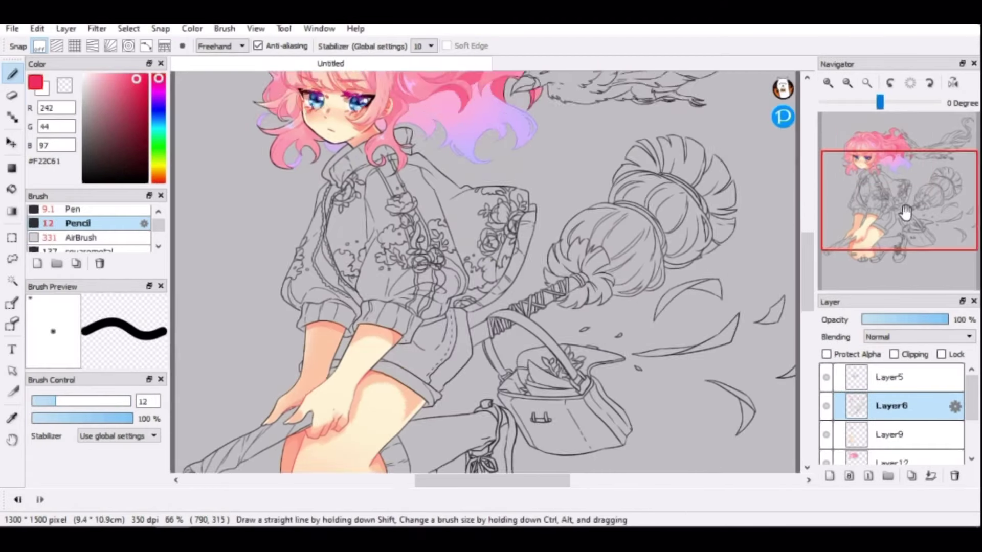
# Step: Paint #FF5E89 shadow strands around the crown of the hair on Layer12 with the Pen at size 5.1
pyautogui.moveTo(899, 219); pyautogui.dragTo(876, 167)
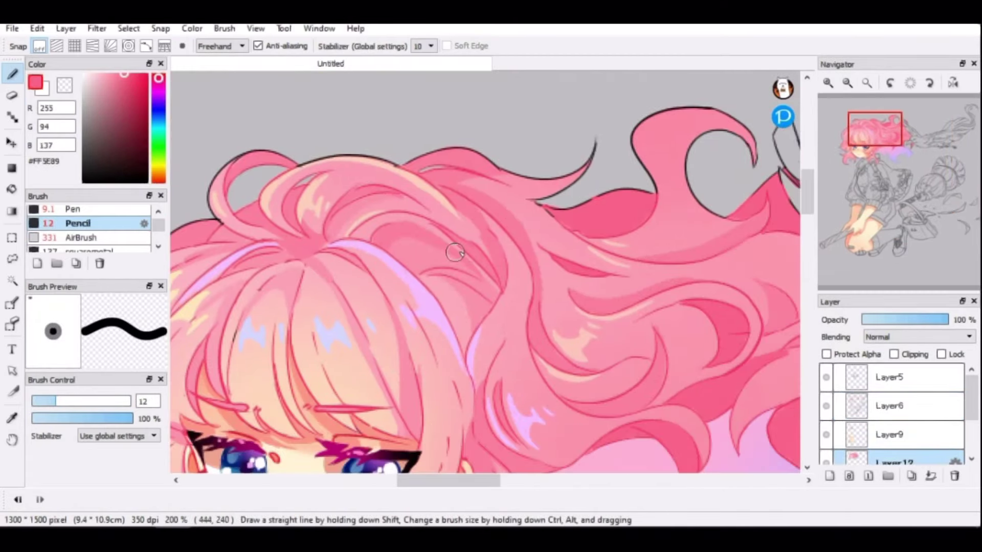
pyautogui.click(72, 208)
pyautogui.moveTo(47, 401); pyautogui.dragTo(41, 401)
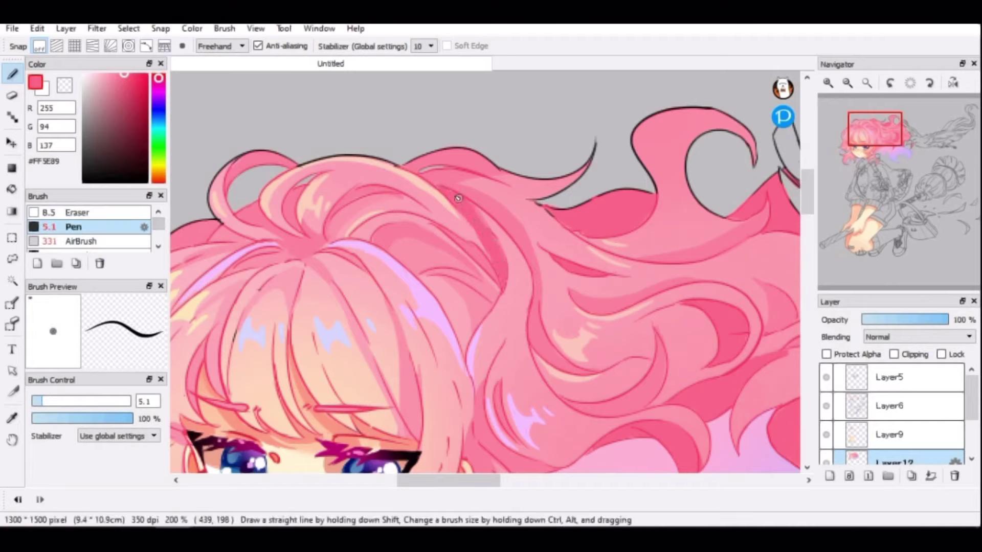
pyautogui.keyDown('alt'); pyautogui.click(492, 222); pyautogui.keyUp('alt')
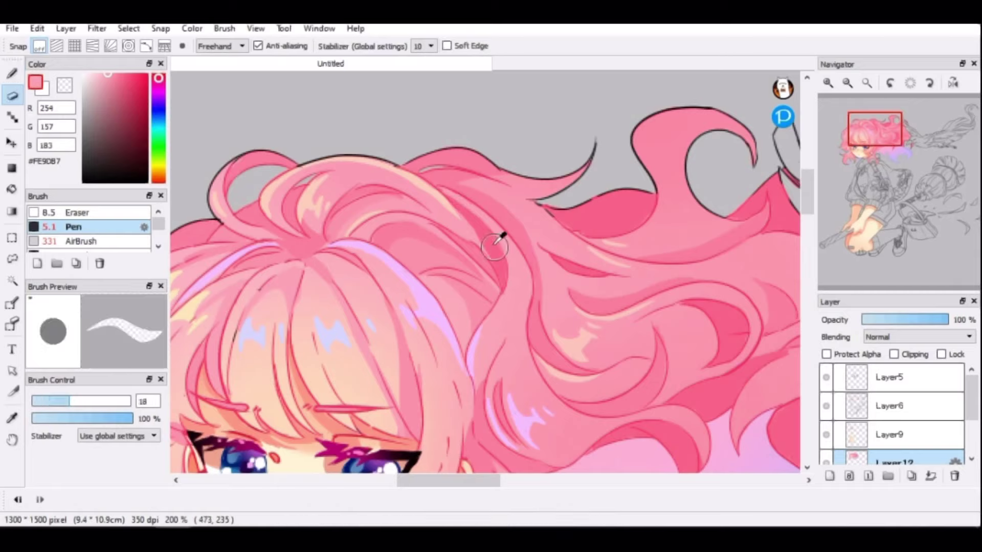
pyautogui.keyDown('alt'); pyautogui.click(495, 245); pyautogui.keyUp('alt')
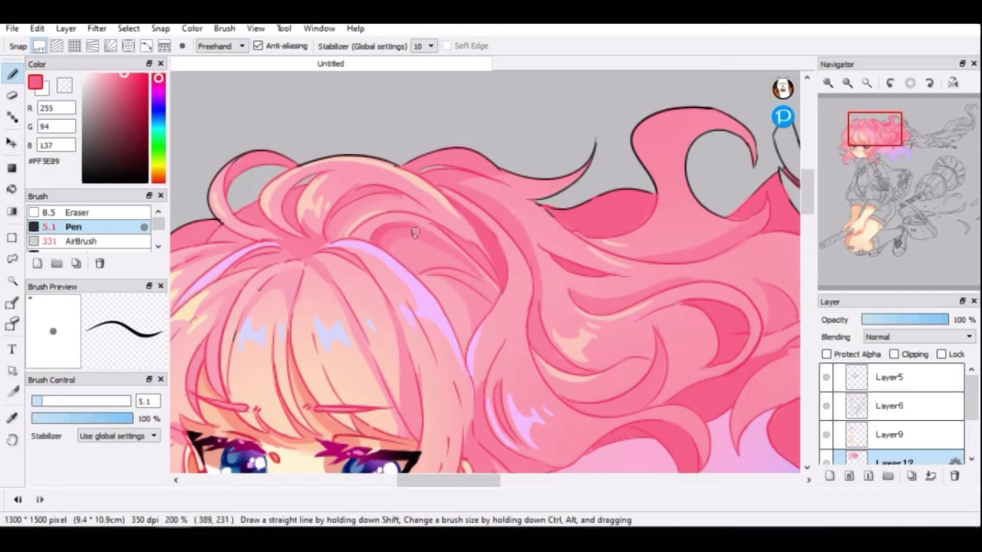
pyautogui.keyDown('alt'); pyautogui.click(373, 203); pyautogui.keyUp('alt')
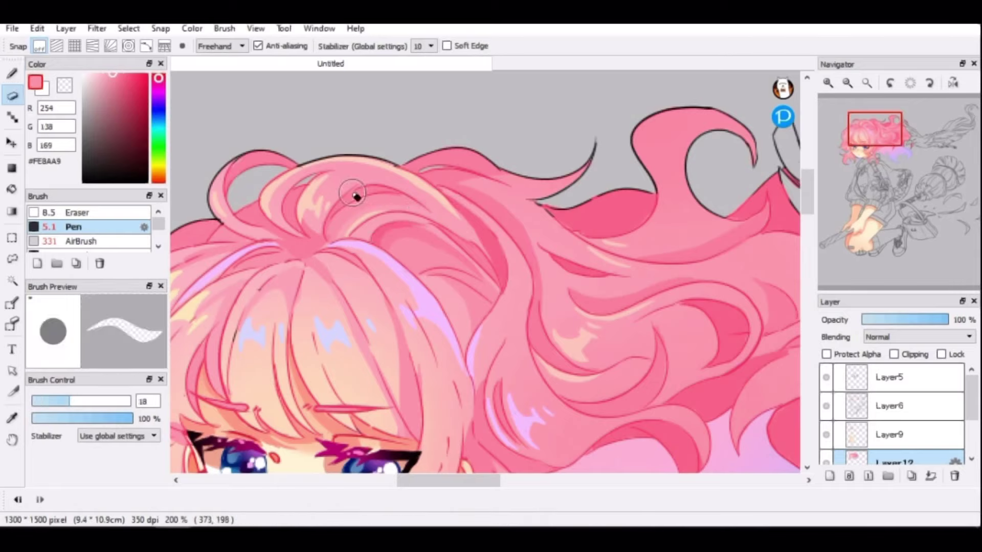
pyautogui.keyDown('alt'); pyautogui.click(373, 164); pyautogui.keyUp('alt')
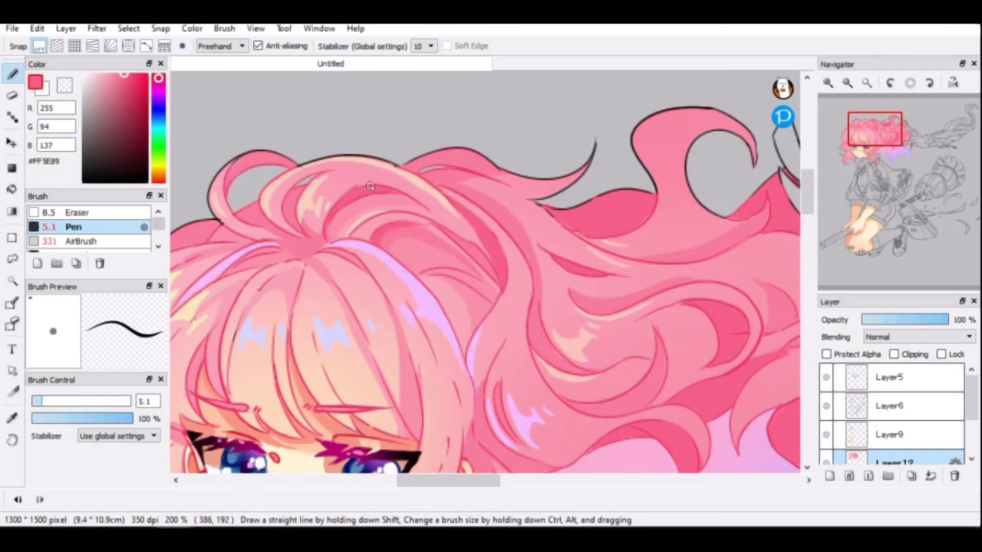
# Step: Add a new layer directly above Layer6 and clip it to Layer6
pyautogui.click(905, 407)
pyautogui.hotkey('ctrl', 'shift', 'n')
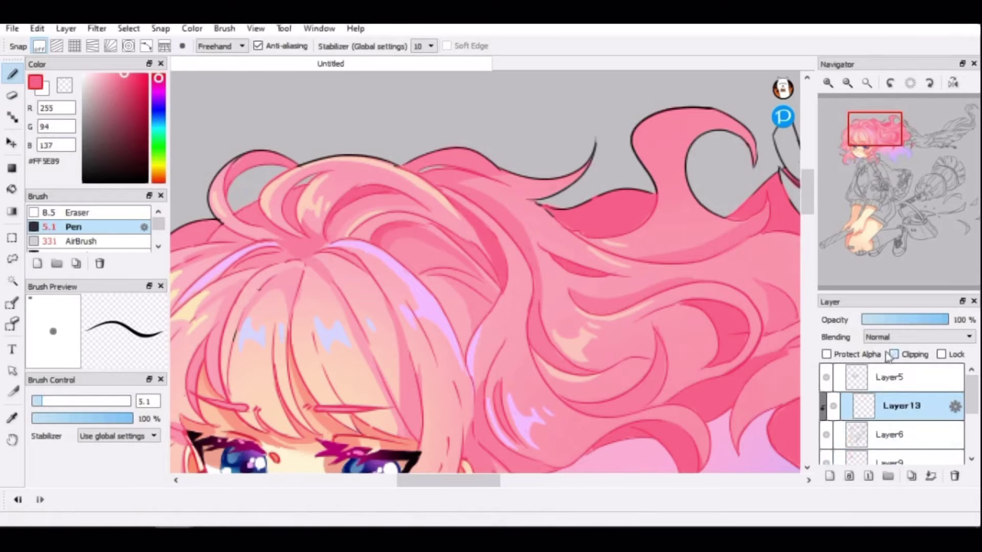
pyautogui.click(866, 83)
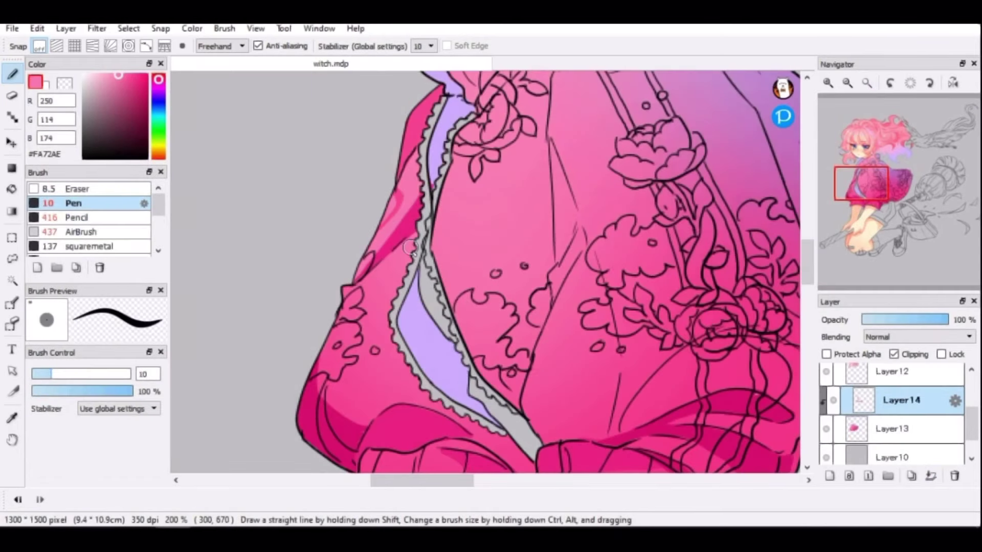
# Step: Paint sleeve folds beside the lace trim on Layer14 with #F02F86 and #FA72AE, using the Pen at size 10
pyautogui.keyDown('alt'); pyautogui.click(333, 413); pyautogui.keyUp('alt')
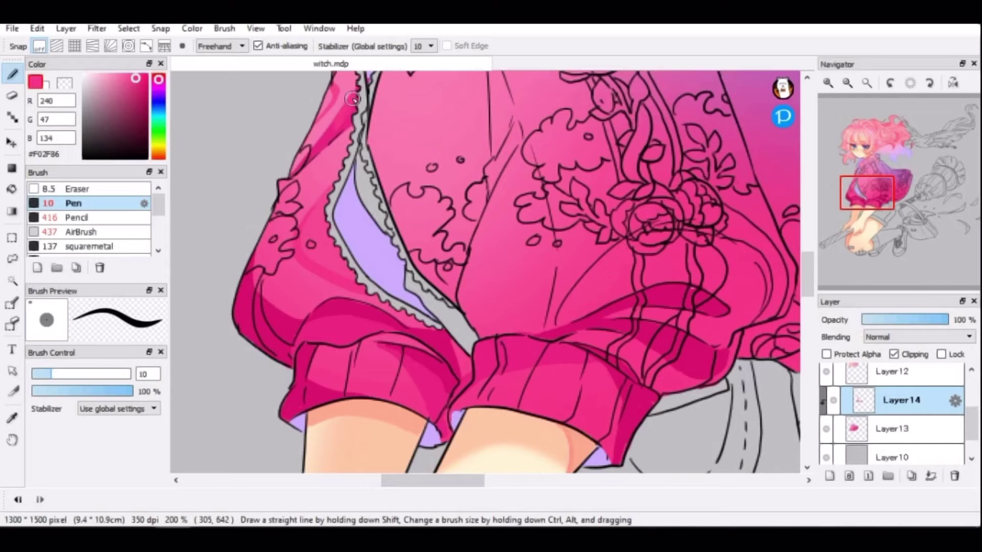
pyautogui.keyDown('alt'); pyautogui.click(334, 114); pyautogui.keyUp('alt')
pyautogui.moveTo(345, 102); pyautogui.dragTo(304, 153)
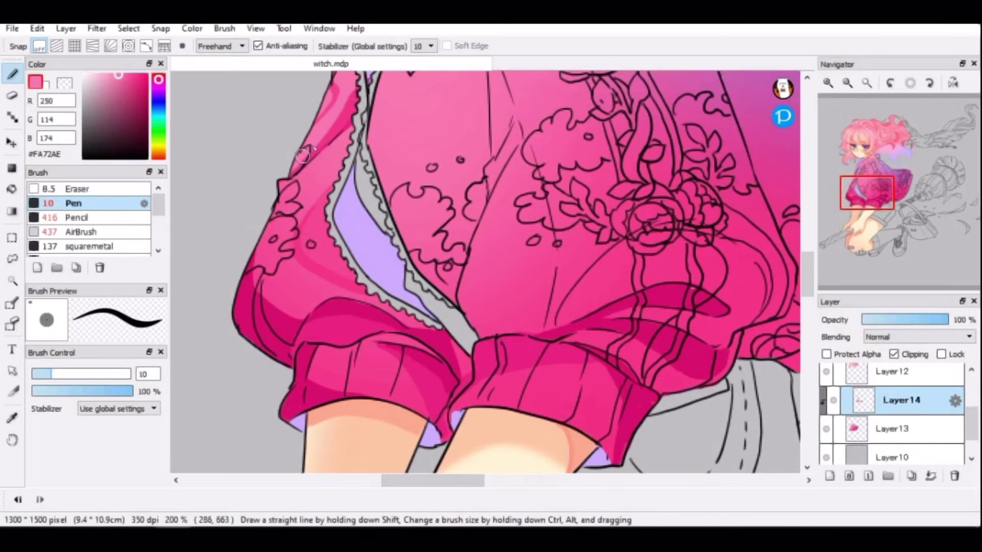
# Step: Paint #EF3087 shadows on the jacket front beside the lower lace trim and along the near sleeve's inner fold
pyautogui.moveTo(765, 232); pyautogui.dragTo(801, 360)
pyautogui.keyDown('alt'); pyautogui.click(429, 128); pyautogui.keyUp('alt')
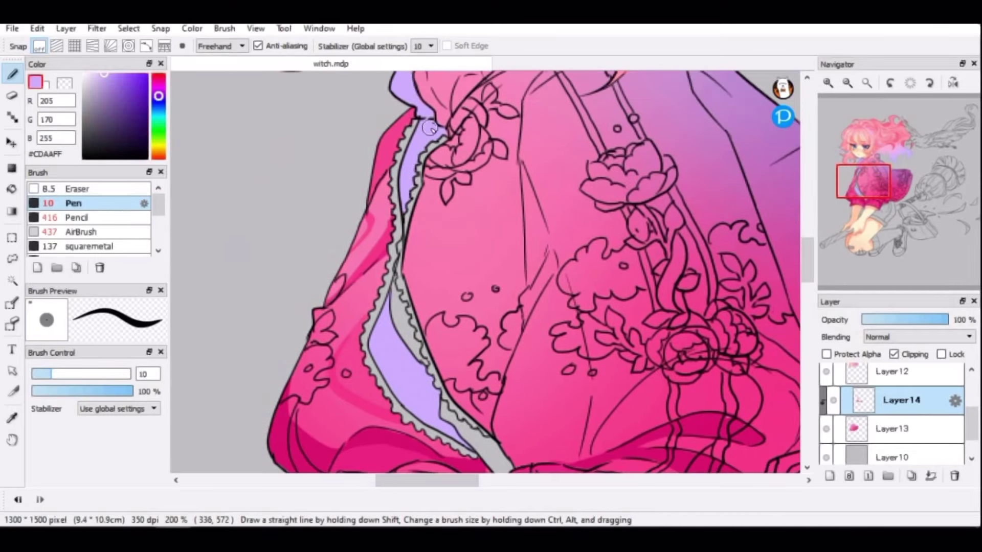
pyautogui.keyDown('alt'); pyautogui.click(329, 427); pyautogui.keyUp('alt')
pyautogui.keyDown('alt'); pyautogui.click(532, 293); pyautogui.keyUp('alt')
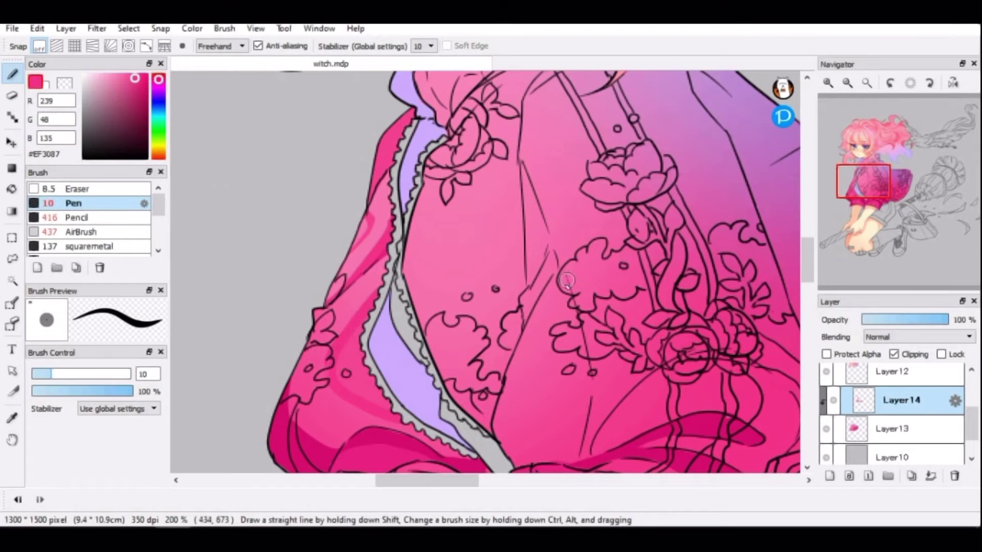
pyautogui.moveTo(440, 352)
pyautogui.mouseDown()
pyautogui.moveTo(473, 400)
pyautogui.moveTo(487, 363)
pyautogui.mouseUp()
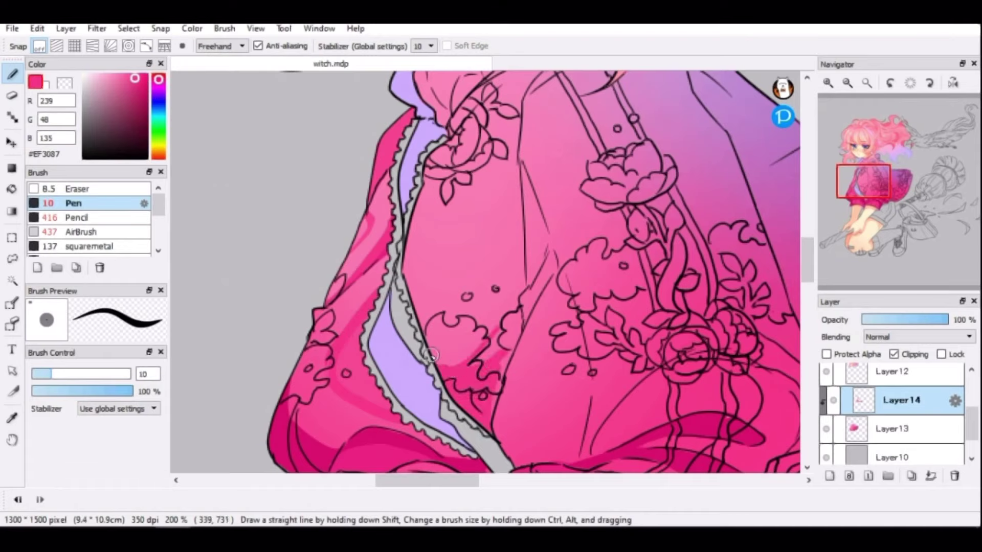
pyautogui.moveTo(430, 354)
pyautogui.mouseDown()
pyautogui.moveTo(504, 328)
pyautogui.moveTo(604, 212)
pyautogui.mouseUp()
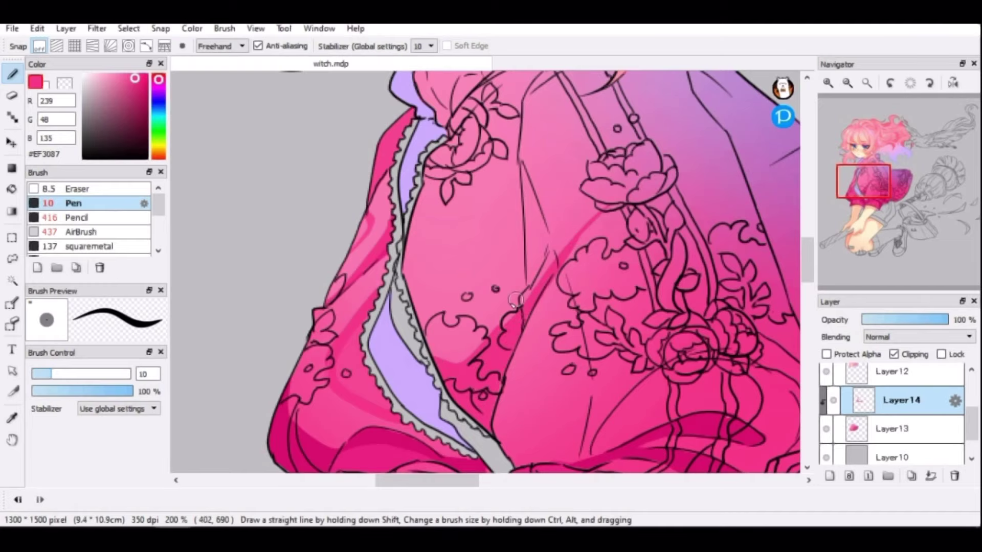
# Step: Shade the jacket collar and the front fold running down from it, sampling the neighbouring pinks such as #F56AAB
pyautogui.keyDown('alt'); pyautogui.click(705, 341); pyautogui.keyUp('alt')
pyautogui.scroll(3, 471, 168)
pyautogui.keyDown('alt'); pyautogui.click(502, 113); pyautogui.keyUp('alt')
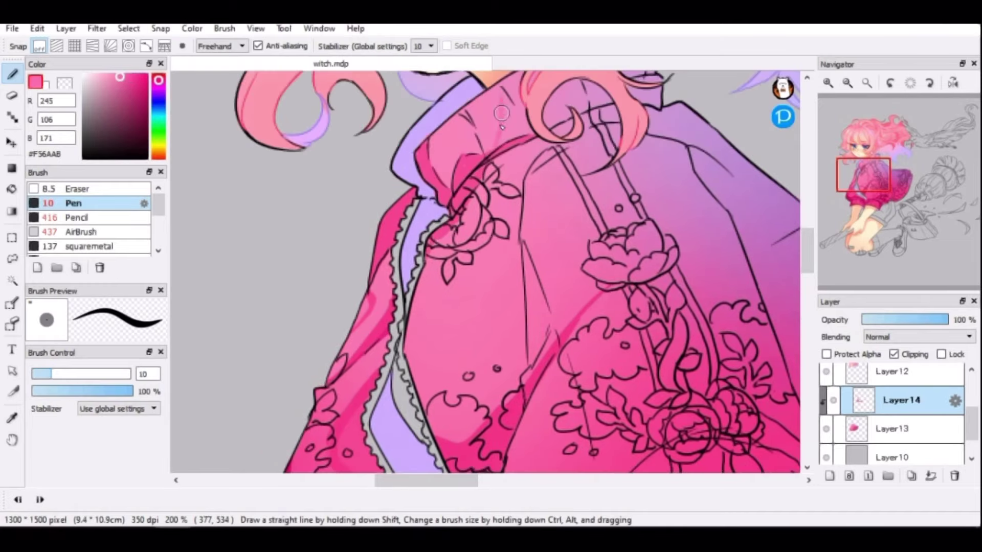
pyautogui.keyDown('alt'); pyautogui.click(517, 126); pyautogui.keyUp('alt')
pyautogui.moveTo(517, 209)
pyautogui.mouseDown()
pyautogui.moveTo(516, 355)
pyautogui.moveTo(524, 235)
pyautogui.mouseUp()
pyautogui.moveTo(513, 357)
pyautogui.mouseDown()
pyautogui.moveTo(522, 306)
pyautogui.moveTo(495, 378)
pyautogui.moveTo(512, 381)
pyautogui.mouseUp()
# Step: Paint a #9470C0 shadow behind the collar and blend the fold beside the chest rose with #DE4C9E and #EE81BC
pyautogui.hotkey('ctrl', '-')
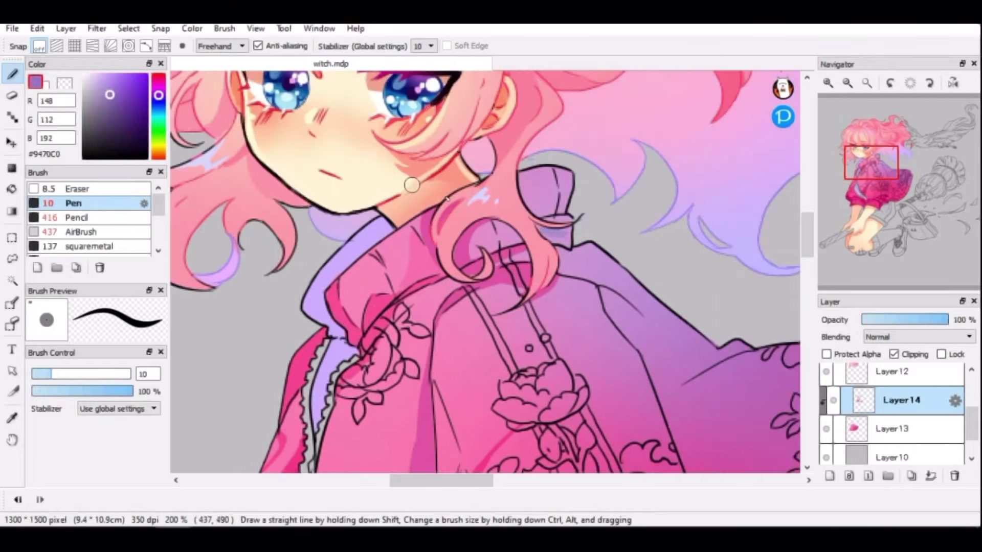
pyautogui.moveTo(561, 235); pyautogui.dragTo(547, 204)
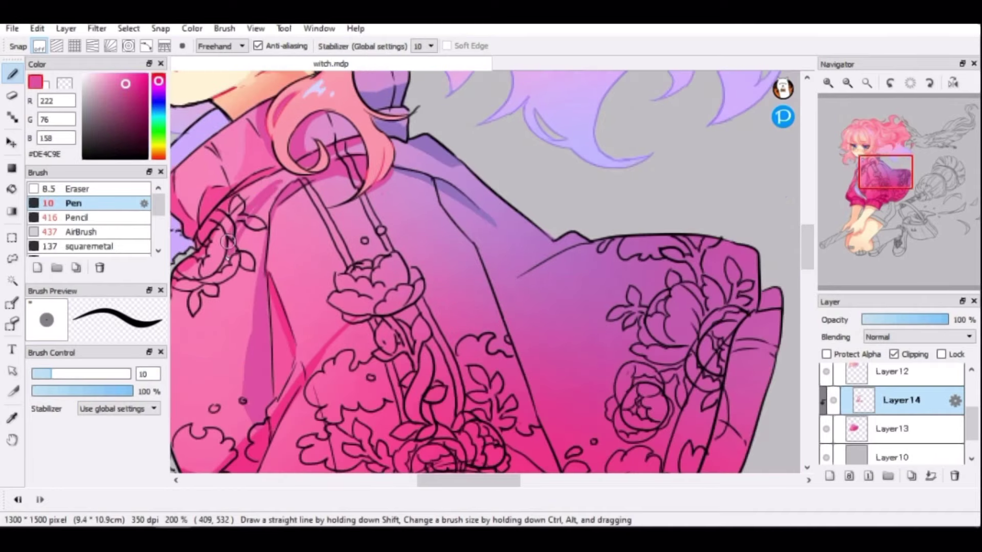
pyautogui.moveTo(279, 182); pyautogui.dragTo(244, 216)
pyautogui.keyDown('alt'); pyautogui.click(256, 207); pyautogui.keyUp('alt')
pyautogui.moveTo(256, 207); pyautogui.dragTo(258, 233)
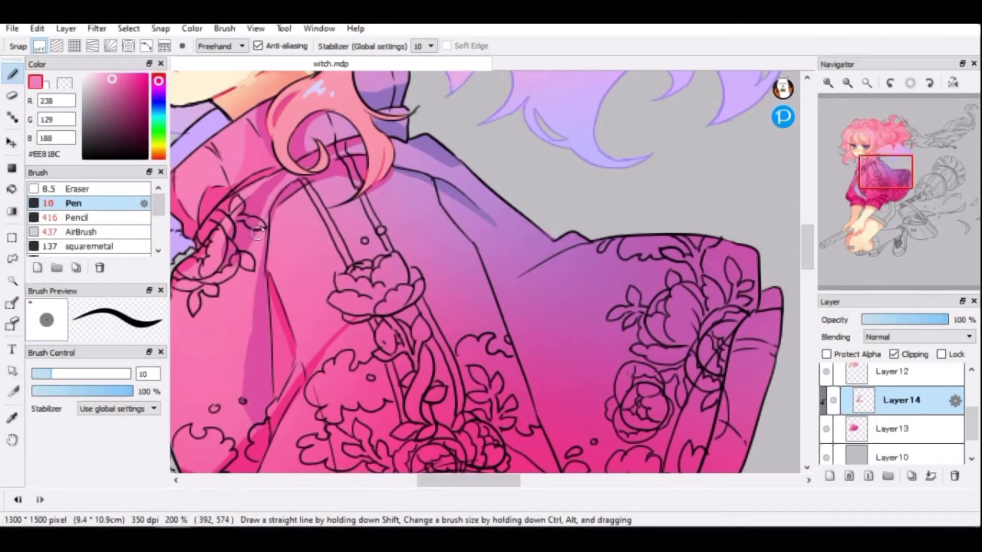
# Step: Paint #D3096C shadows behind the near sleeve's edge and across the lower hem of the jacket's flared back
pyautogui.scroll(-3, 358, 204)
pyautogui.hscroll(2, 358, 205)
pyautogui.moveTo(439, 288); pyautogui.dragTo(429, 201)
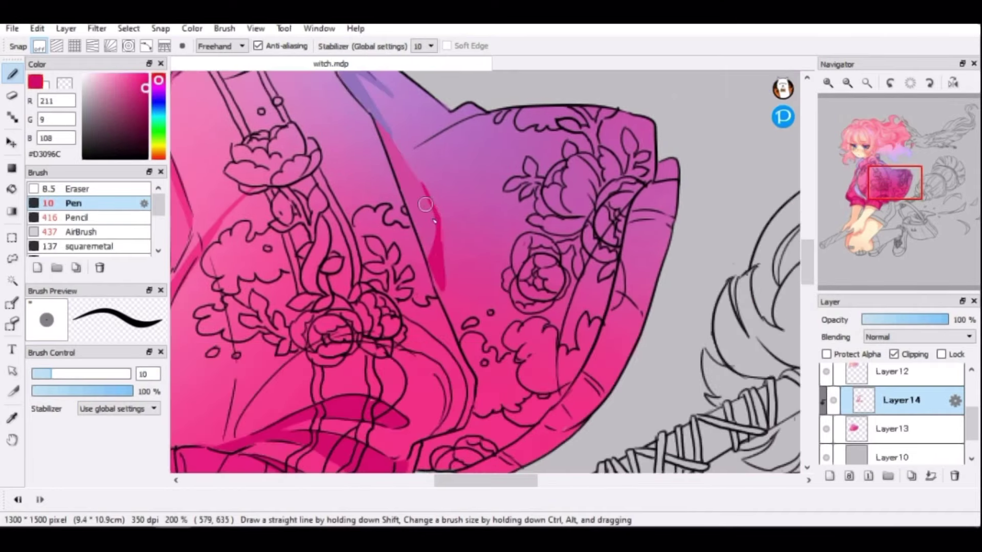
pyautogui.scroll(-3, 427, 192)
pyautogui.hscroll(-1, 427, 192)
pyautogui.moveTo(471, 352)
pyautogui.mouseDown()
pyautogui.moveTo(506, 317)
pyautogui.moveTo(569, 324)
pyautogui.moveTo(576, 339)
pyautogui.mouseUp()
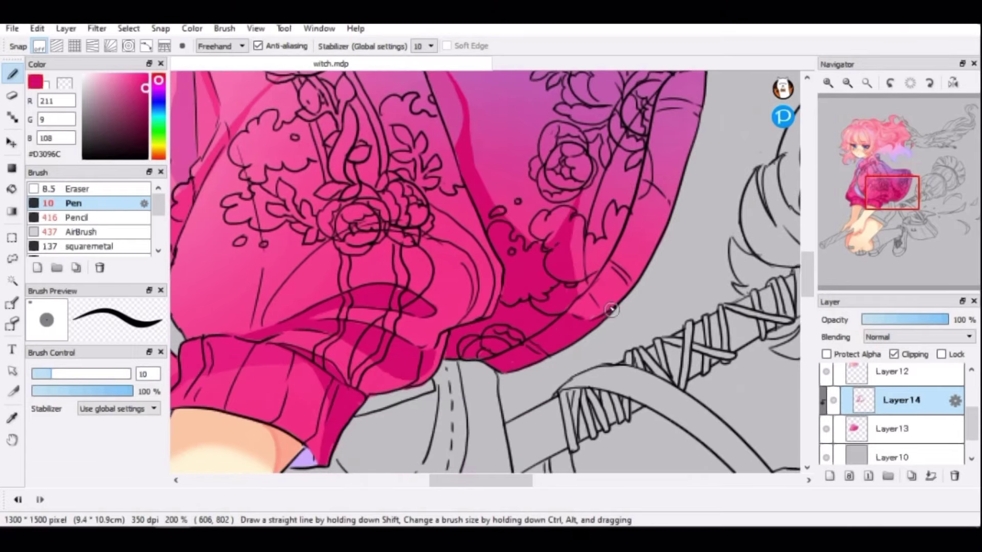
# Step: Extend the shadow up the inside of the flared back's trim band, shading its upper rose area with purple #A6328D
pyautogui.scroll(3, 642, 194)
pyautogui.hscroll(2, 641, 194)
pyautogui.moveTo(524, 295)
pyautogui.mouseDown()
pyautogui.moveTo(507, 379)
pyautogui.moveTo(560, 236)
pyautogui.mouseUp()
pyautogui.keyDown('alt'); pyautogui.click(562, 154); pyautogui.keyUp('alt')
pyautogui.moveTo(588, 133); pyautogui.dragTo(535, 205)
pyautogui.moveTo(596, 120); pyautogui.dragTo(539, 217)
pyautogui.moveTo(621, 161); pyautogui.dragTo(575, 215)
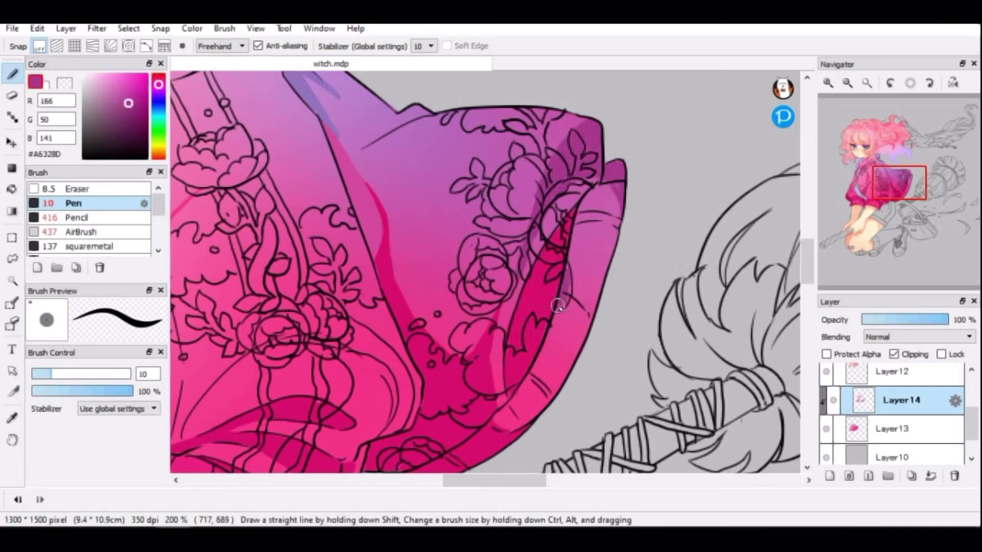
# Step: Deepen the purple #A6328D shading around the upper roses and along the top edge of the jacket's flared back
pyautogui.moveTo(593, 116); pyautogui.dragTo(527, 210)
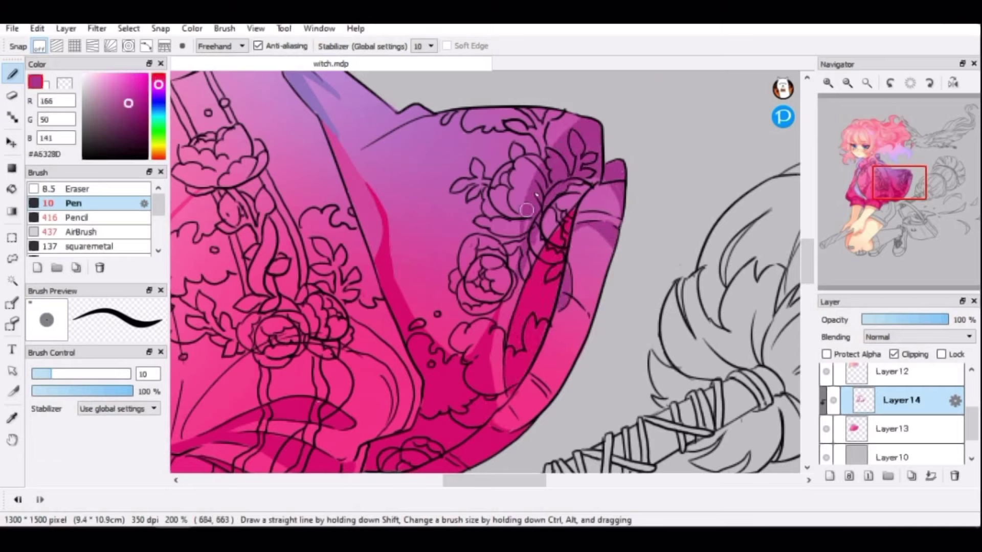
pyautogui.moveTo(576, 104); pyautogui.dragTo(382, 140)
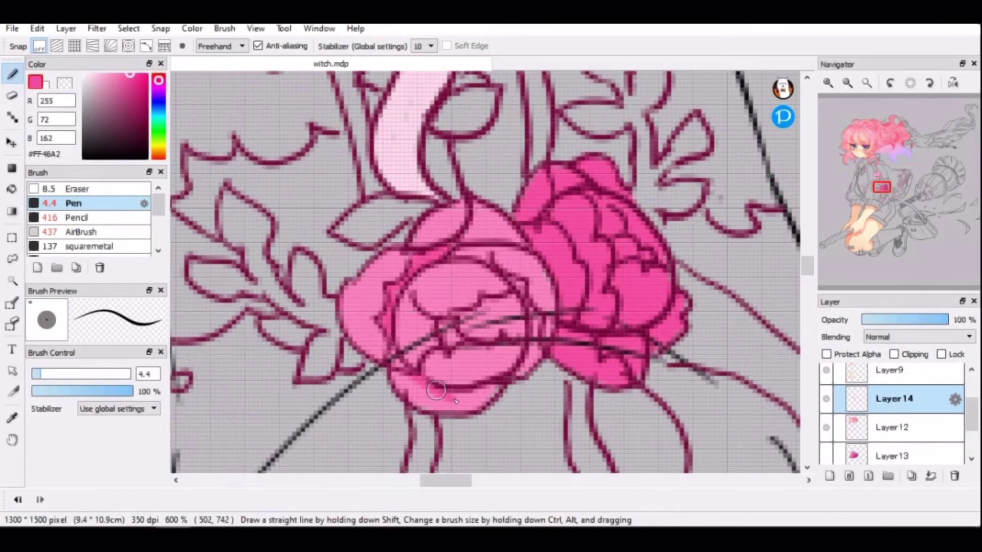
# Step: Shade the paired roses on the near sleeve, using #FF48A2 on the lighter bloom and #E80072 on the darker one
pyautogui.moveTo(437, 391); pyautogui.dragTo(489, 398)
pyautogui.moveTo(511, 219); pyautogui.dragTo(496, 241)
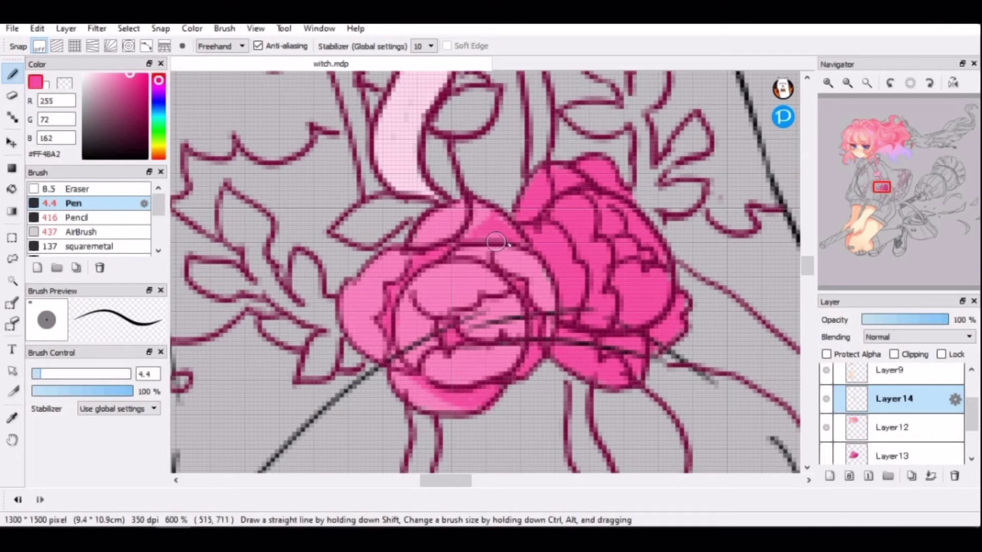
pyautogui.keyDown('alt'); pyautogui.click(588, 220); pyautogui.keyUp('alt')
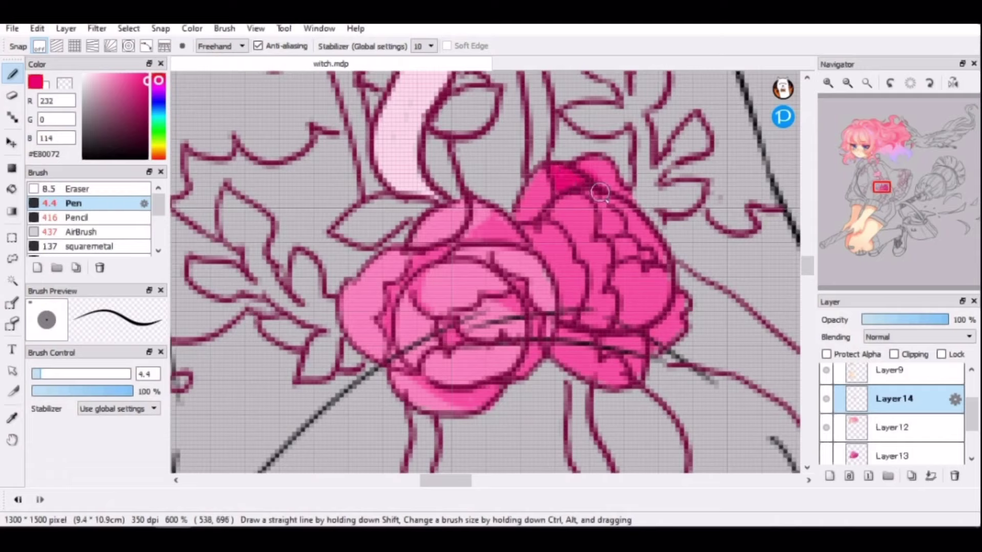
pyautogui.moveTo(596, 312)
pyautogui.mouseDown()
pyautogui.moveTo(638, 332)
pyautogui.moveTo(610, 351)
pyautogui.moveTo(636, 349)
pyautogui.moveTo(665, 327)
pyautogui.moveTo(677, 301)
pyautogui.moveTo(644, 249)
pyautogui.moveTo(646, 224)
pyautogui.mouseUp()
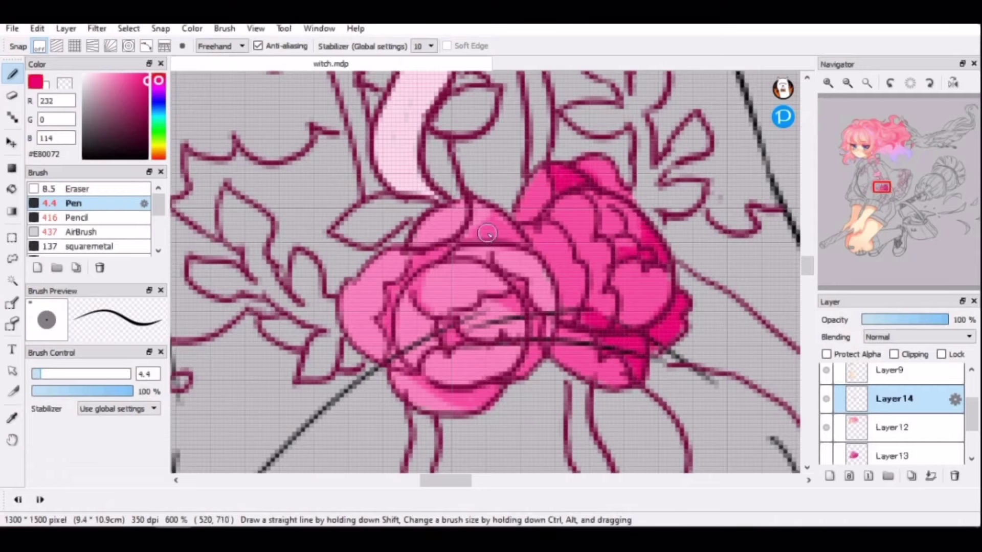
pyautogui.keyDown('alt'); pyautogui.click(465, 260); pyautogui.keyUp('alt')
pyautogui.moveTo(353, 319); pyautogui.dragTo(379, 351)
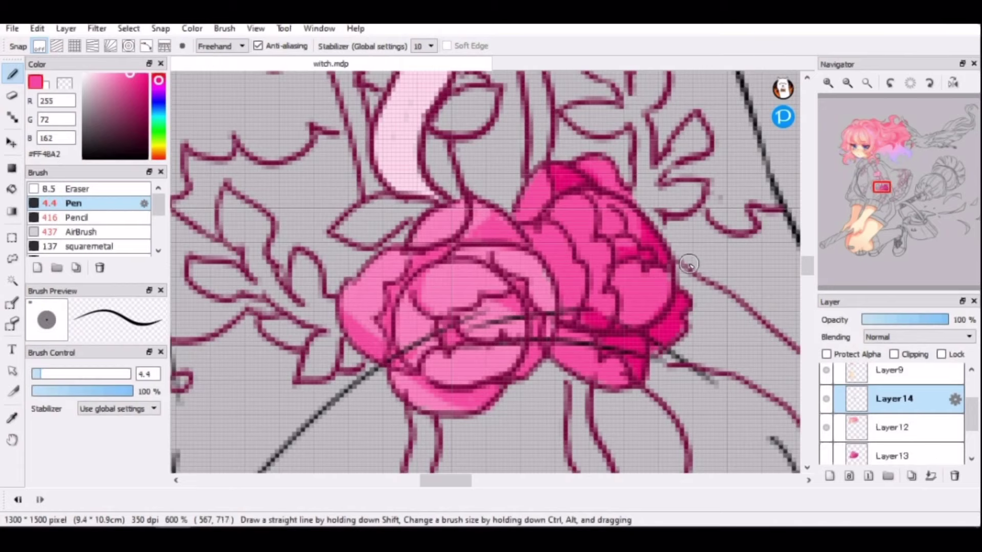
# Step: Shade the small petals beneath the upper rose and the pale curling bud above the paired roses with #FF74B8
pyautogui.scroll(5, 688, 265)
pyautogui.keyDown('alt'); pyautogui.click(482, 232); pyautogui.keyUp('alt')
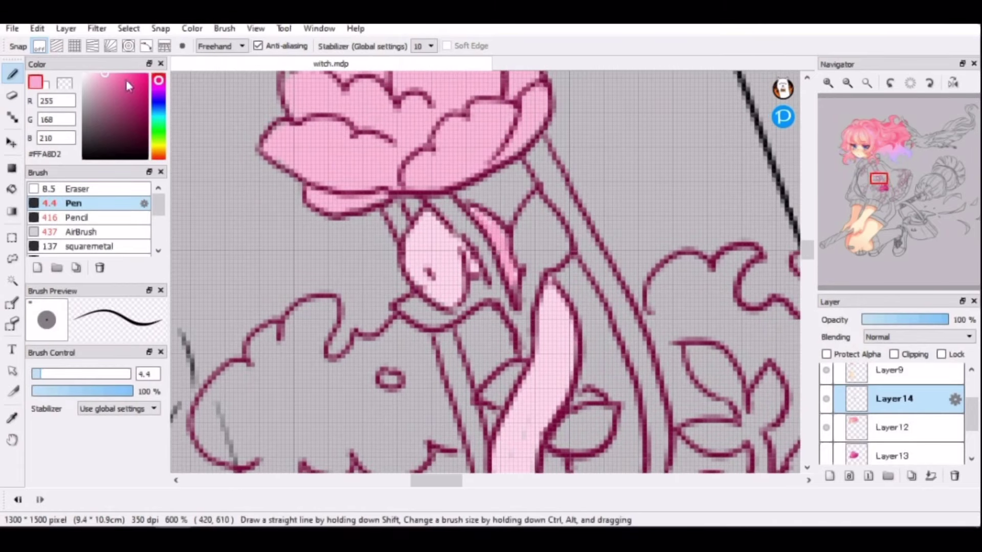
pyautogui.moveTo(543, 348); pyautogui.dragTo(550, 296)
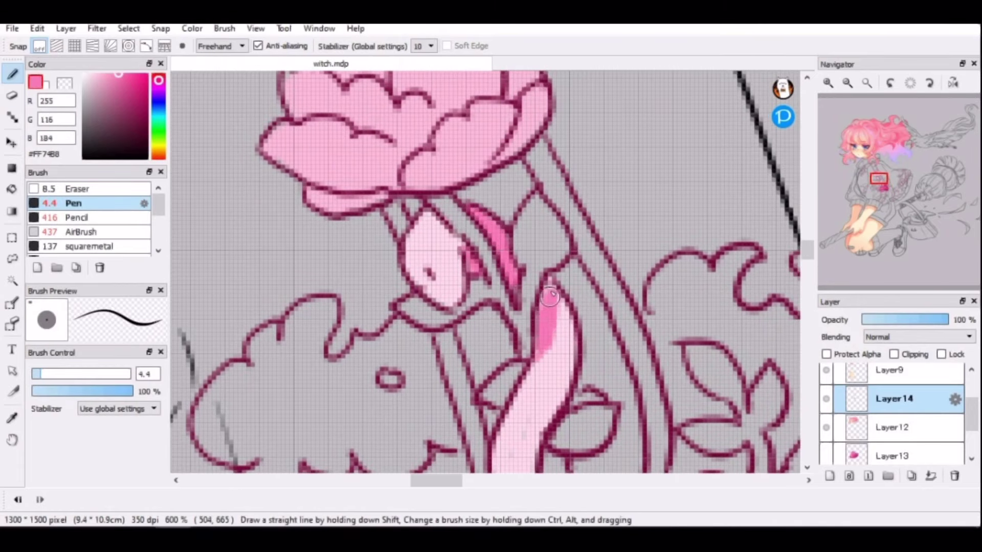
pyautogui.moveTo(521, 391); pyautogui.dragTo(519, 394)
# Step: Add petal highlights to the paired roses, using #FBB8D9 on the lighter bloom and #FF8CC4 on the darker one
pyautogui.scroll(-1, 519, 394)
pyautogui.keyDown('alt'); pyautogui.click(519, 400); pyautogui.keyUp('alt')
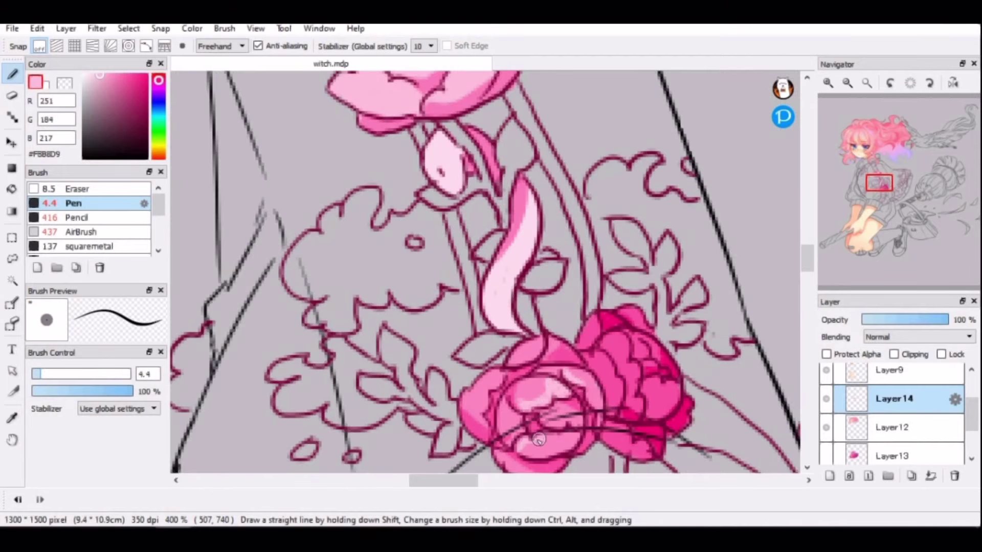
pyautogui.keyDown('alt'); pyautogui.click(617, 354); pyautogui.keyUp('alt')
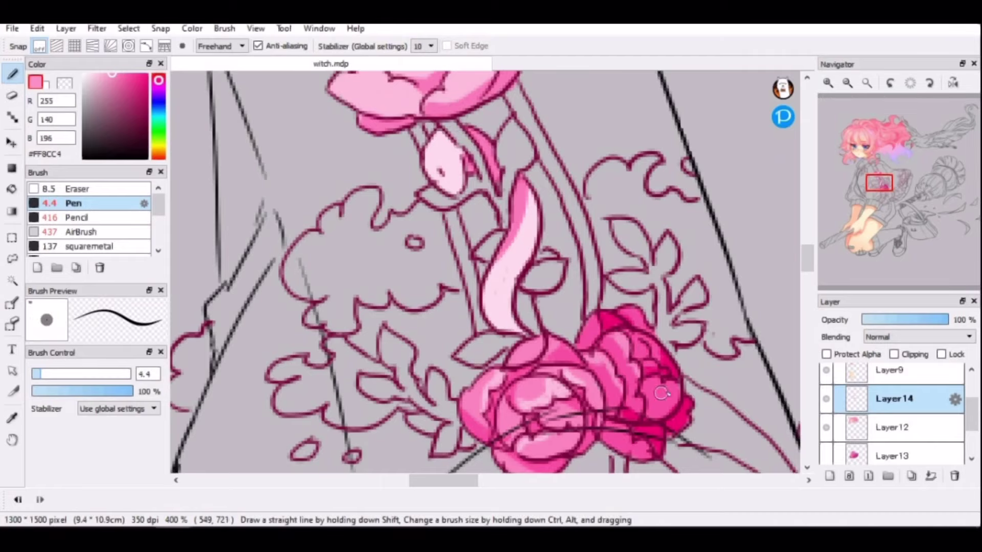
# Step: Shade the petals of the upper sleeve rose with sampled pinks such as #FE77B9
pyautogui.moveTo(878, 183); pyautogui.dragTo(874, 174)
pyautogui.keyDown('alt'); pyautogui.click(561, 239); pyautogui.keyUp('alt')
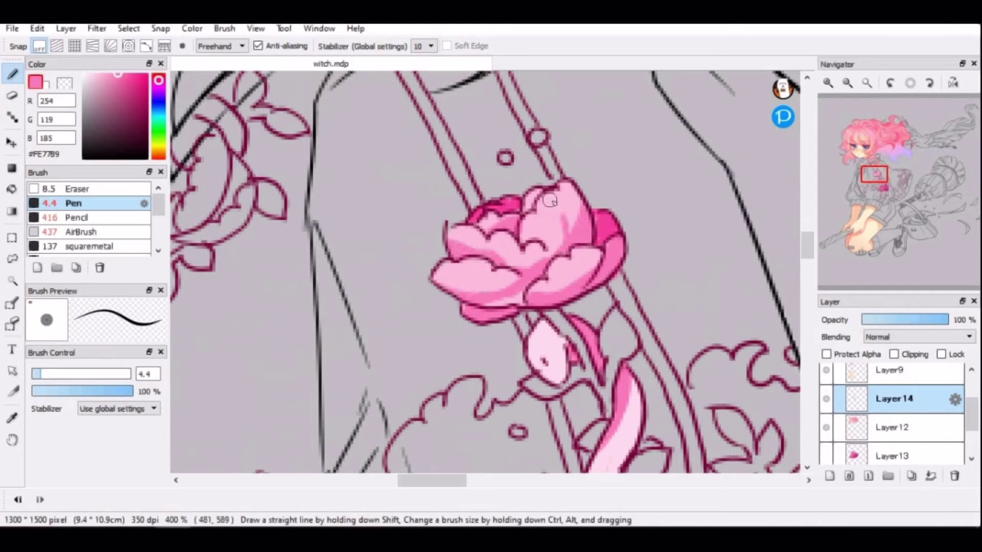
pyautogui.keyDown('alt'); pyautogui.click(599, 238); pyautogui.keyUp('alt')
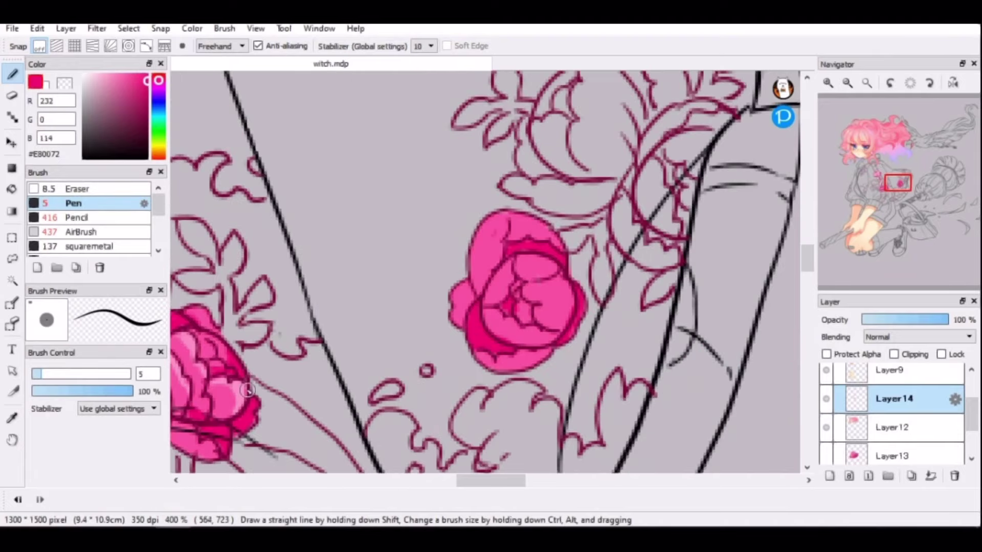
# Step: Highlight the lower rose on the flared back and colour the rose at the trim edge with #FF7FBE
pyautogui.keyDown('alt'); pyautogui.click(248, 389); pyautogui.keyUp('alt')
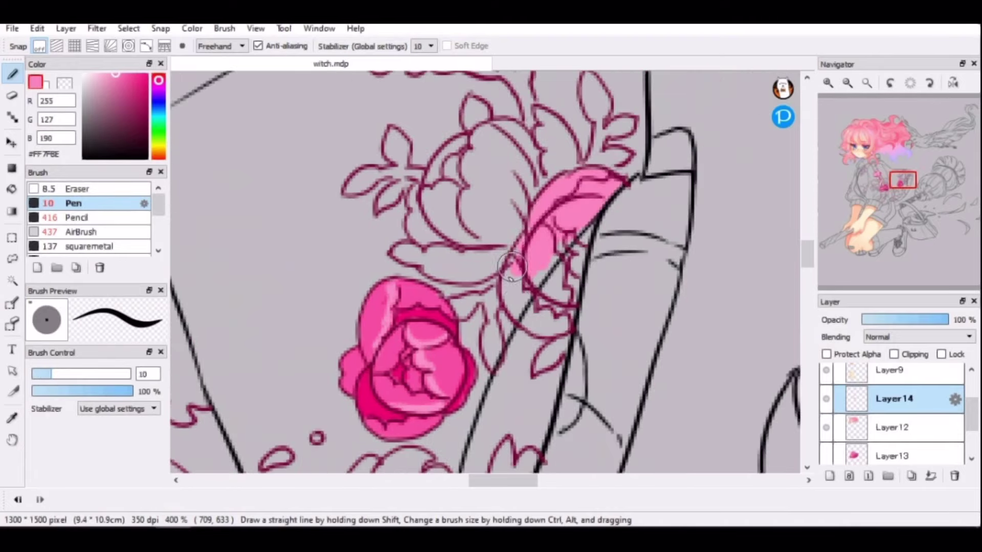
pyautogui.moveTo(512, 286)
pyautogui.mouseDown()
pyautogui.moveTo(541, 329)
pyautogui.moveTo(571, 225)
pyautogui.moveTo(533, 249)
pyautogui.mouseUp()
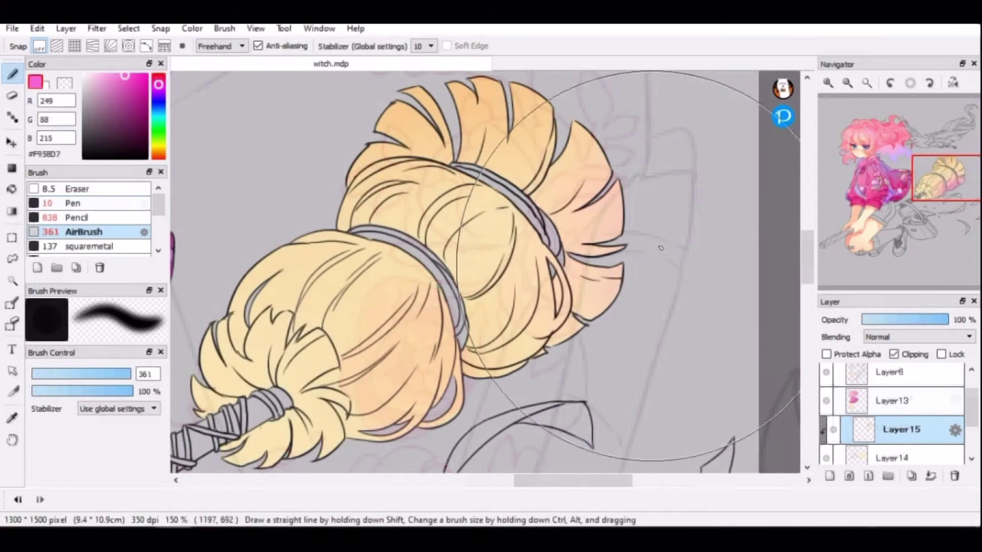
# Step: Airbrush a pink #F95887 gradient over the broom's bristles and shade the strands of the middle bundle with #FFA487
pyautogui.moveTo(588, 204)
pyautogui.mouseDown()
pyautogui.moveTo(562, 133)
pyautogui.moveTo(476, 241)
pyautogui.moveTo(603, 139)
pyautogui.moveTo(595, 108)
pyautogui.moveTo(578, 102)
pyautogui.moveTo(409, 409)
pyautogui.moveTo(521, 435)
pyautogui.mouseUp()
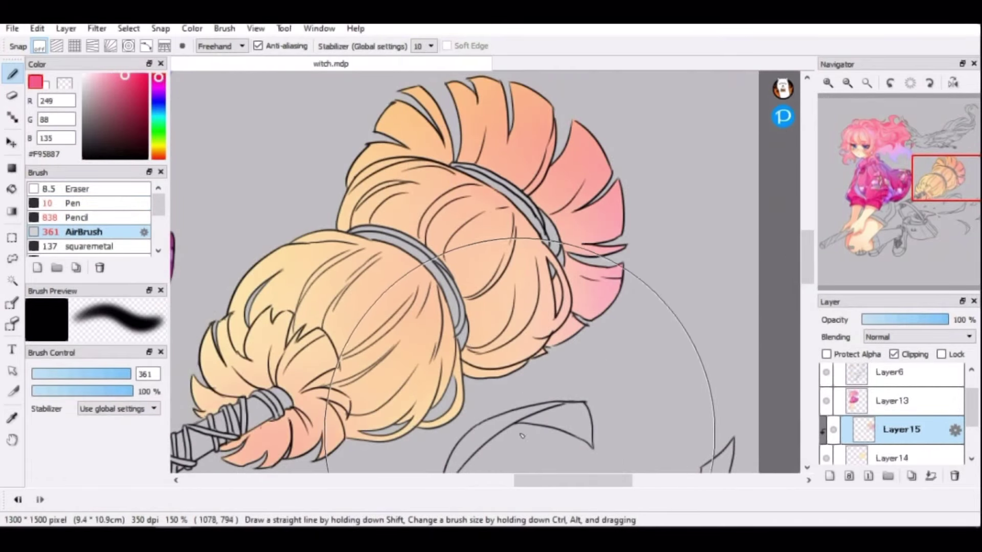
pyautogui.moveTo(72, 203)
pyautogui.mouseDown()
pyautogui.moveTo(107, 247)
pyautogui.moveTo(86, 146)
pyautogui.mouseUp()
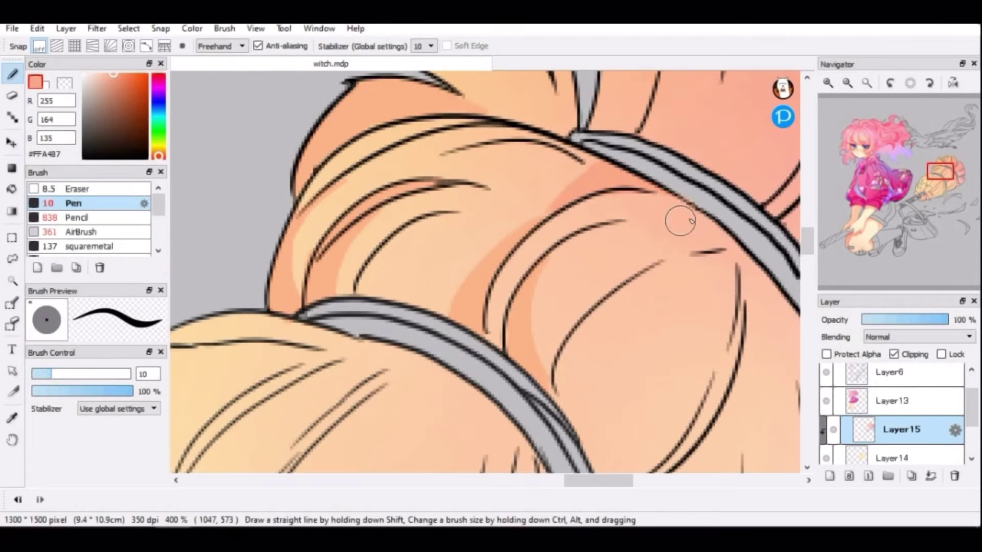
pyautogui.moveTo(680, 221)
pyautogui.mouseDown()
pyautogui.moveTo(602, 225)
pyautogui.moveTo(736, 240)
pyautogui.moveTo(651, 234)
pyautogui.moveTo(656, 227)
pyautogui.mouseUp()
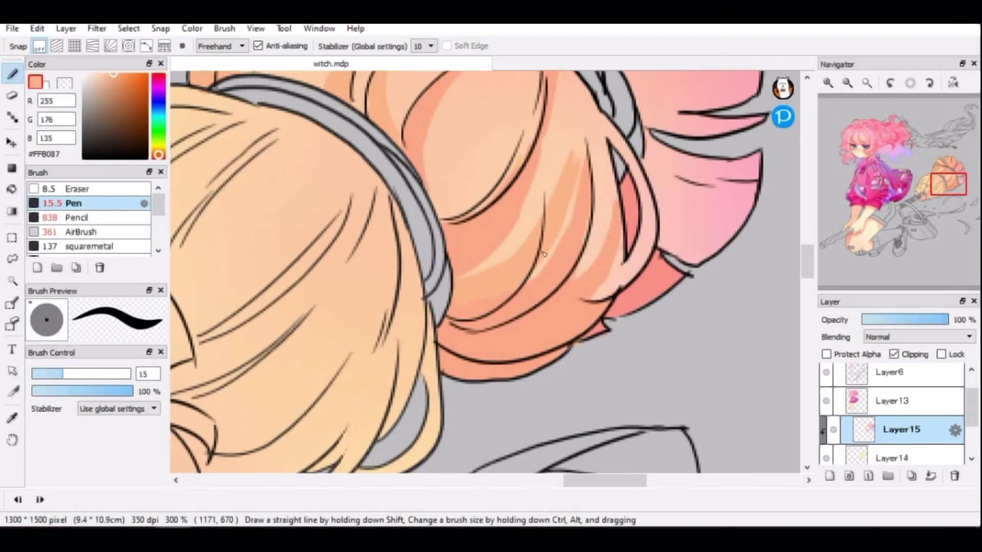
# Step: Shade the lower and outer bristle strands with #FFB087 and #FFA487, and merge the broom's shading layer down
pyautogui.moveTo(573, 153); pyautogui.dragTo(445, 281)
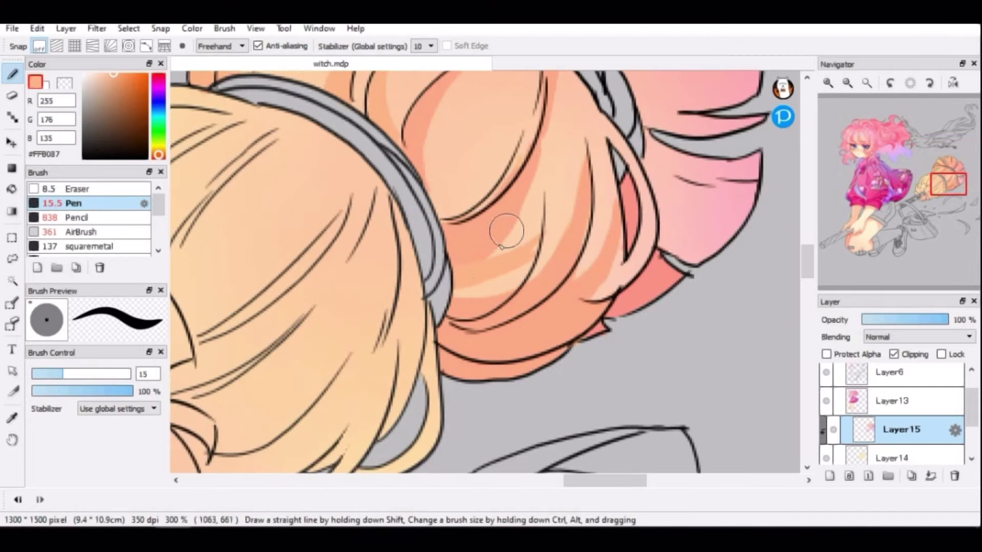
pyautogui.keyDown('alt'); pyautogui.click(563, 296); pyautogui.keyUp('alt')
pyautogui.scroll(3, 655, 259)
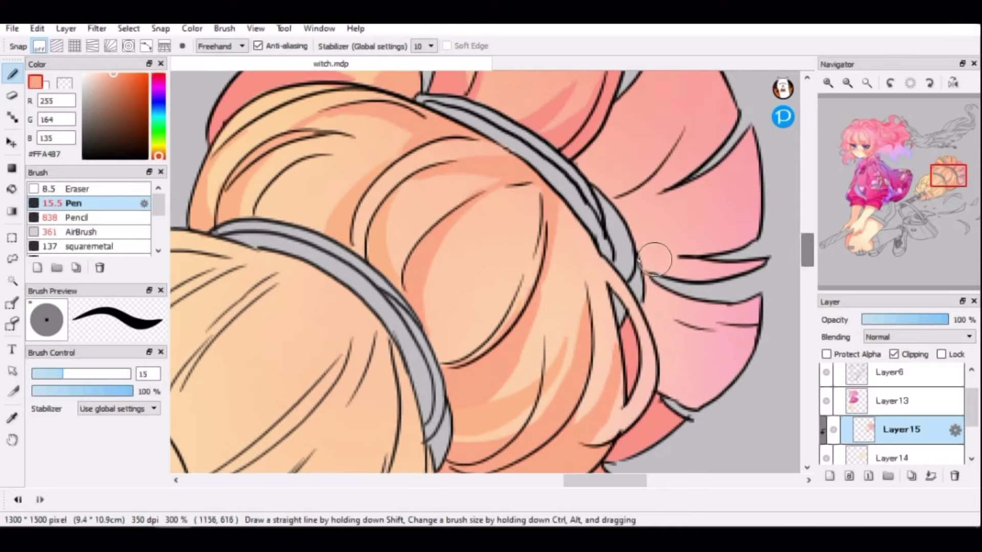
pyautogui.moveTo(554, 176); pyautogui.dragTo(570, 348)
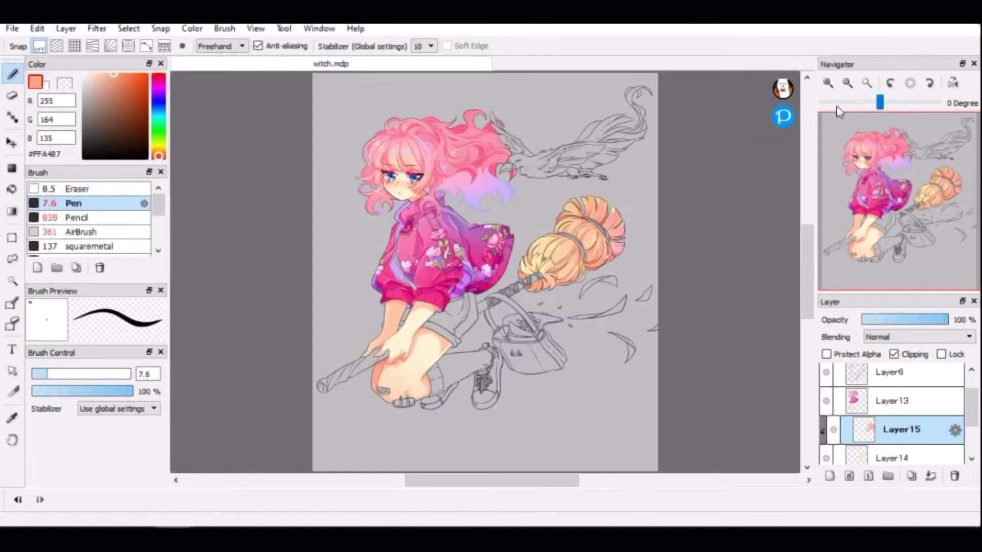
pyautogui.click(930, 475)
# Step: Undo the last stroke and paint the scalloped inner lace edge on the jacket front yellow #FEED88
pyautogui.hotkey('ctrl', 'z')
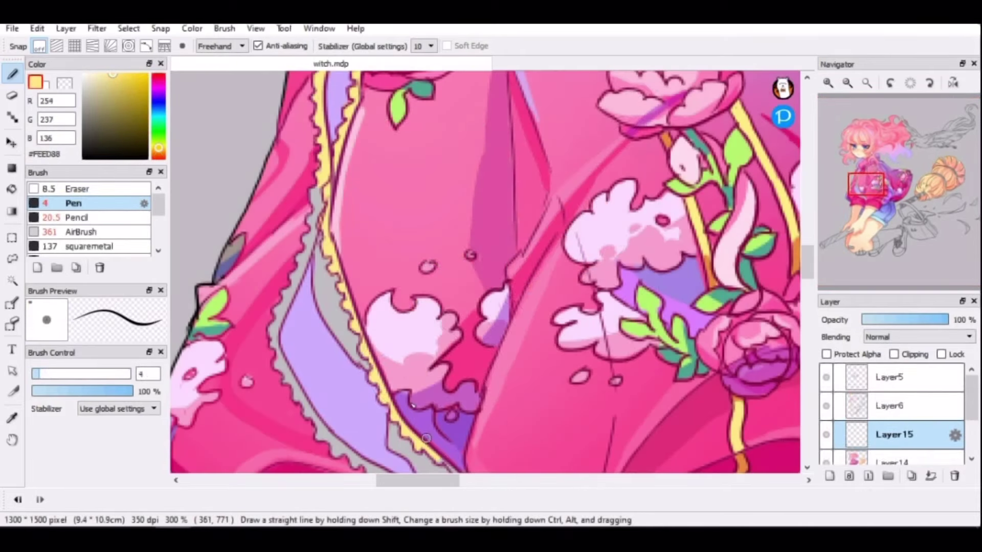
pyautogui.moveTo(426, 438); pyautogui.dragTo(393, 374)
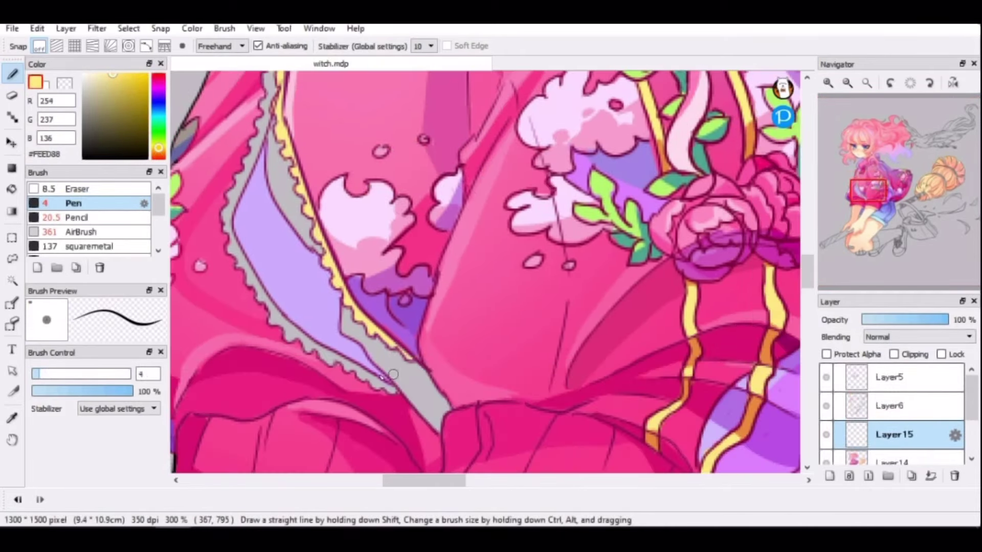
# Step: Add a new layer and move it beneath Layer14, which holds the jacket colours
pyautogui.click(830, 476)
pyautogui.moveTo(892, 400); pyautogui.dragTo(892, 435)
pyautogui.hotkey('ctrl', 'z')
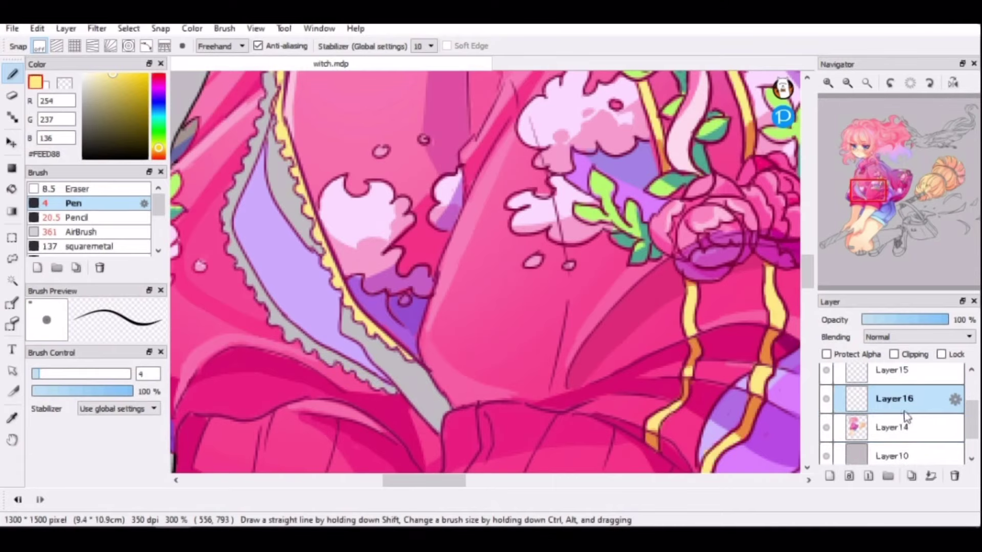
pyautogui.moveTo(892, 369); pyautogui.dragTo(892, 435)
# Step: Fill the outer scalloped lace trim on the jacket front with yellow #FEED88 and shade its upper stretch orange
pyautogui.moveTo(221, 183); pyautogui.dragTo(225, 200)
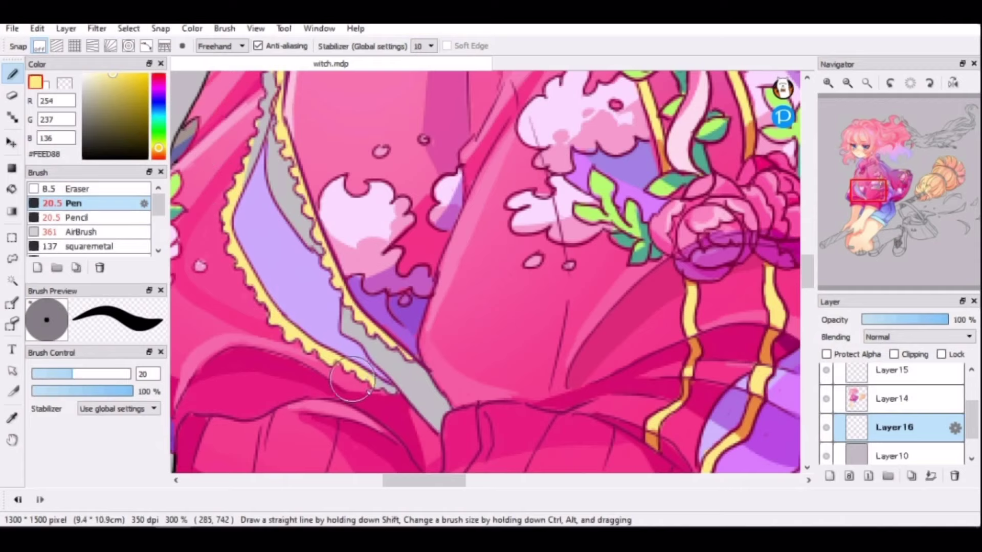
pyautogui.moveTo(307, 338)
pyautogui.mouseDown()
pyautogui.moveTo(348, 455)
pyautogui.moveTo(306, 266)
pyautogui.moveTo(320, 220)
pyautogui.mouseUp()
pyautogui.moveTo(282, 353)
pyautogui.mouseDown()
pyautogui.moveTo(263, 381)
pyautogui.moveTo(278, 399)
pyautogui.mouseUp()
pyautogui.scroll(-3, 278, 398)
pyautogui.moveTo(327, 307); pyautogui.dragTo(450, 381)
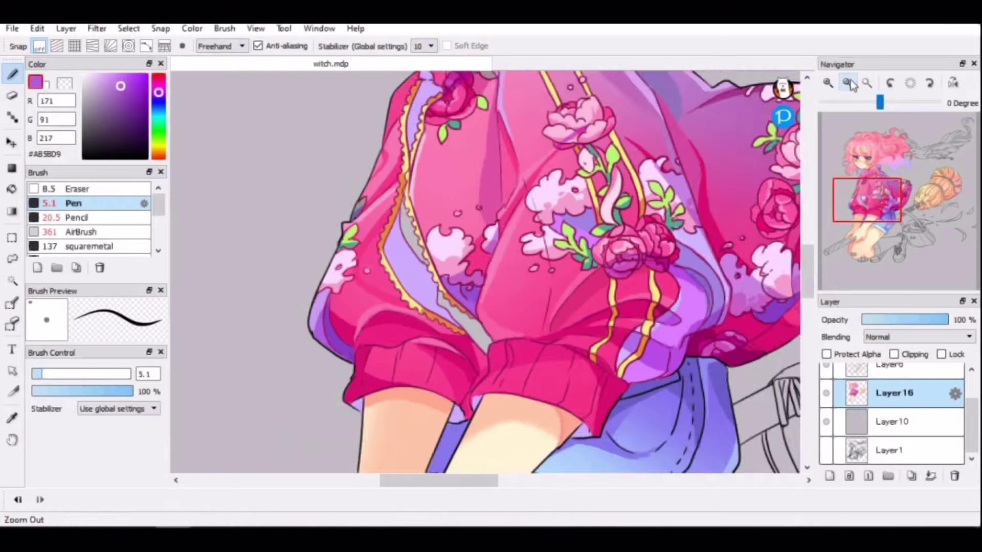
# Step: Paint the two bands tied around the broom's bristles dusty pink #C4617E
pyautogui.moveTo(883, 204)
pyautogui.mouseDown()
pyautogui.moveTo(883, 191)
pyautogui.moveTo(883, 202)
pyautogui.mouseUp()
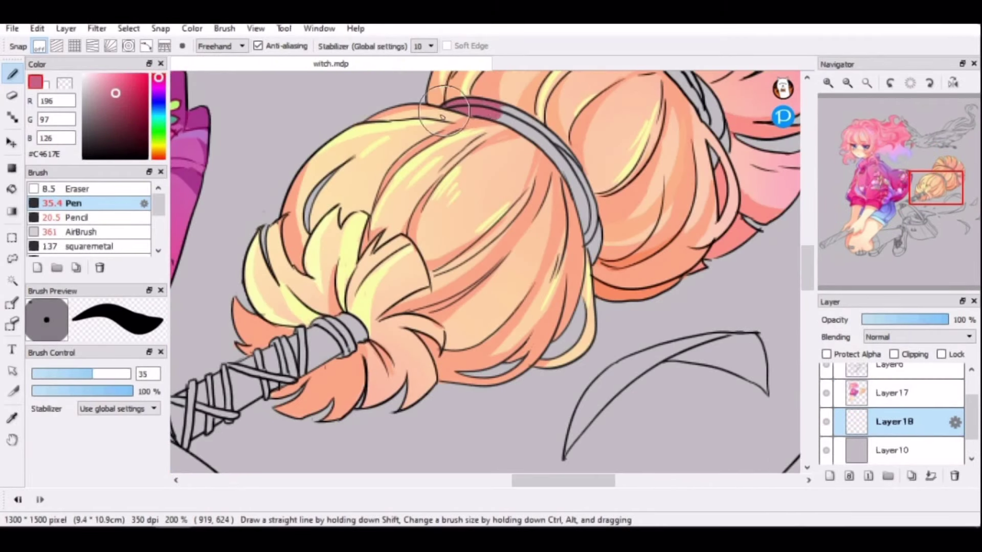
pyautogui.moveTo(443, 115); pyautogui.dragTo(595, 251)
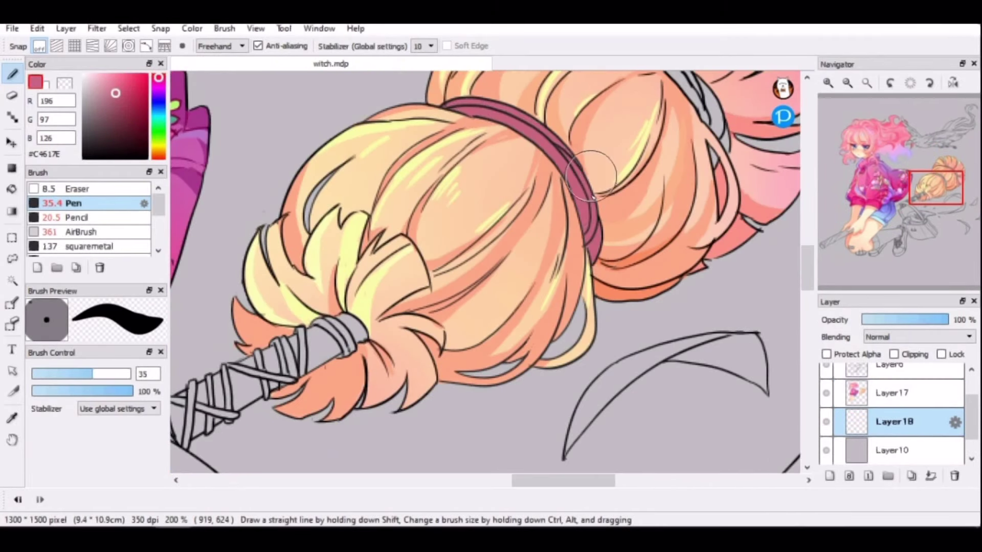
pyautogui.scroll(4, 596, 251)
pyautogui.moveTo(557, 205)
pyautogui.mouseDown()
pyautogui.moveTo(642, 218)
pyautogui.moveTo(691, 361)
pyautogui.mouseUp()
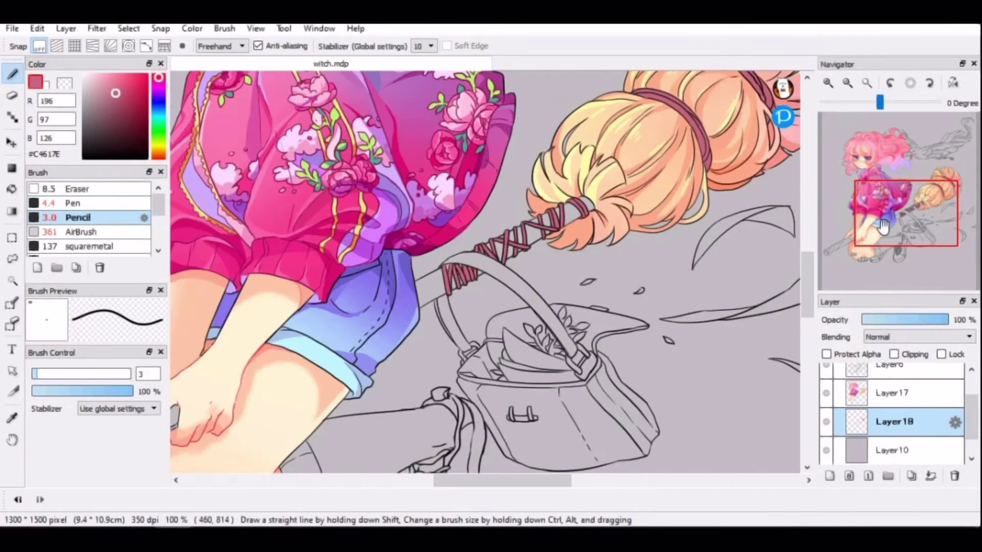
# Step: Add a clipping layer over the broom's bindings and choose the pale yellow #E4D693
pyautogui.moveTo(913, 199); pyautogui.dragTo(913, 189)
pyautogui.click(829, 476)
pyautogui.click(893, 354)
pyautogui.click(108, 82)
pyautogui.click(159, 75)
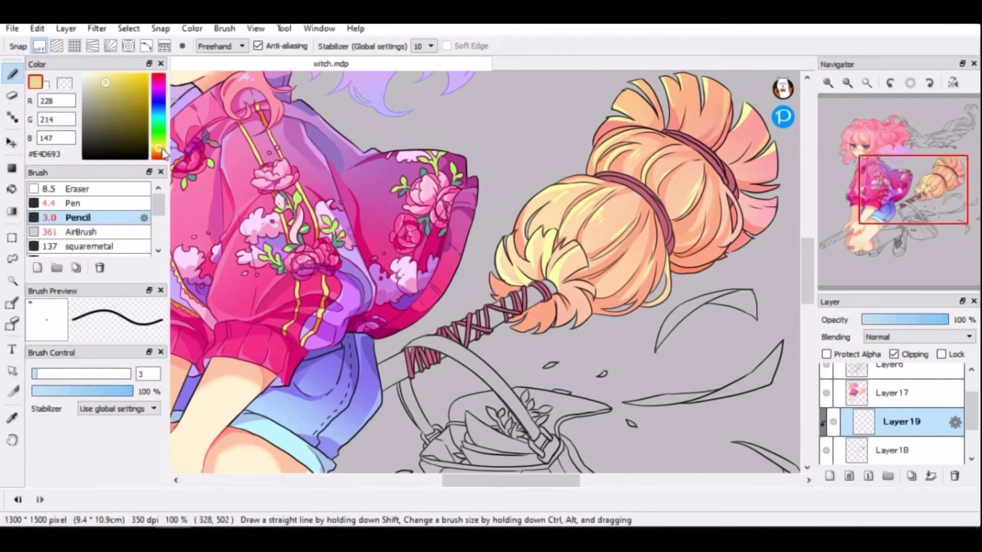
# Step: Shade the cord wrapped around the broom handle with the Pen, sampling a colour from the wrapping
pyautogui.click(81, 232)
pyautogui.click(73, 203)
pyautogui.moveTo(120, 123); pyautogui.dragTo(108, 98)
pyautogui.moveTo(440, 358); pyautogui.dragTo(448, 356)
pyautogui.keyDown('alt'); pyautogui.click(477, 323); pyautogui.keyUp('alt')
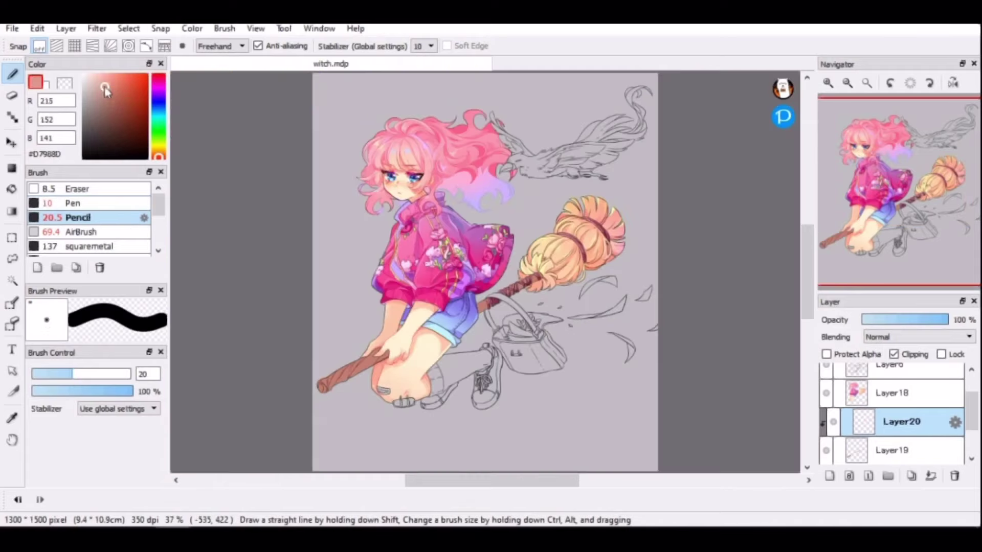
# Step: Airbrush #E4A398 over the broom handle and shade its twisted wood grain and end with #B76658 and #BB6D60
pyautogui.click(81, 231)
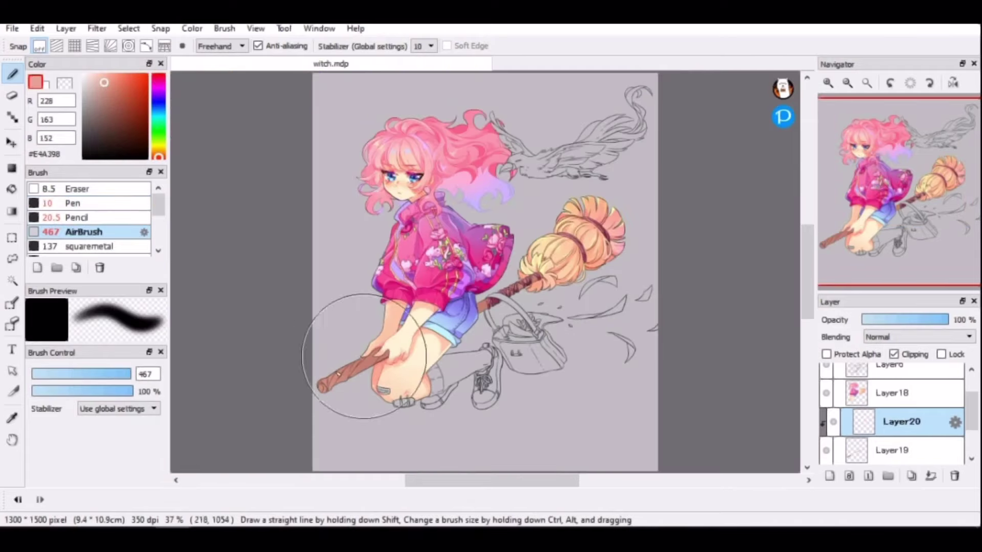
pyautogui.click(108, 92)
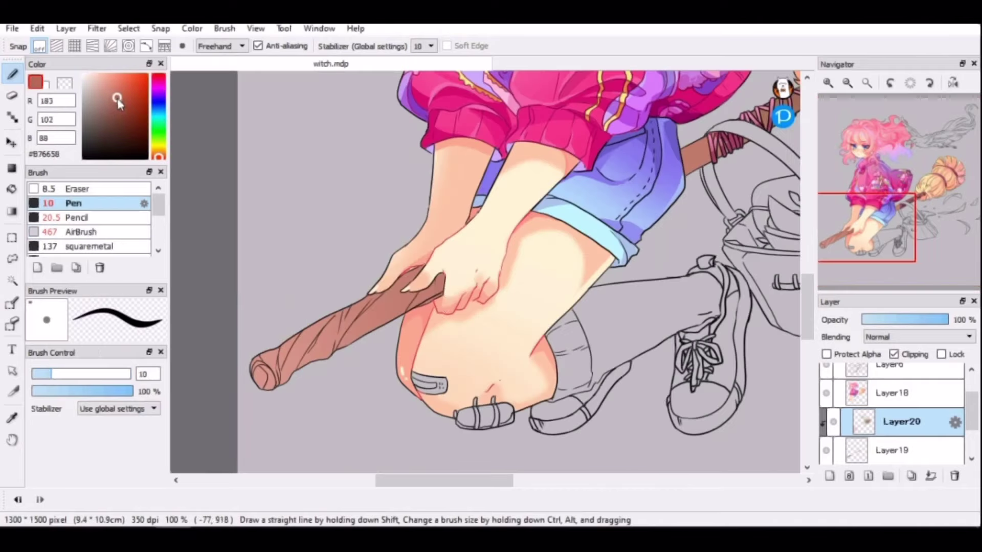
pyautogui.keyDown('alt'); pyautogui.click(442, 288); pyautogui.keyUp('alt')
pyautogui.scroll(2, 285, 427)
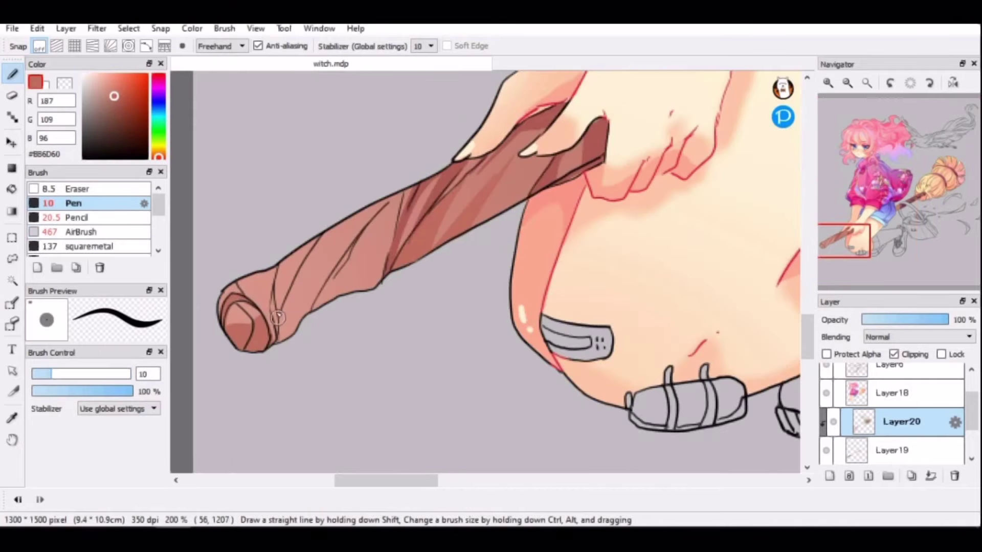
pyautogui.moveTo(280, 328)
pyautogui.mouseDown()
pyautogui.moveTo(314, 287)
pyautogui.moveTo(295, 322)
pyautogui.moveTo(340, 279)
pyautogui.moveTo(369, 287)
pyautogui.mouseUp()
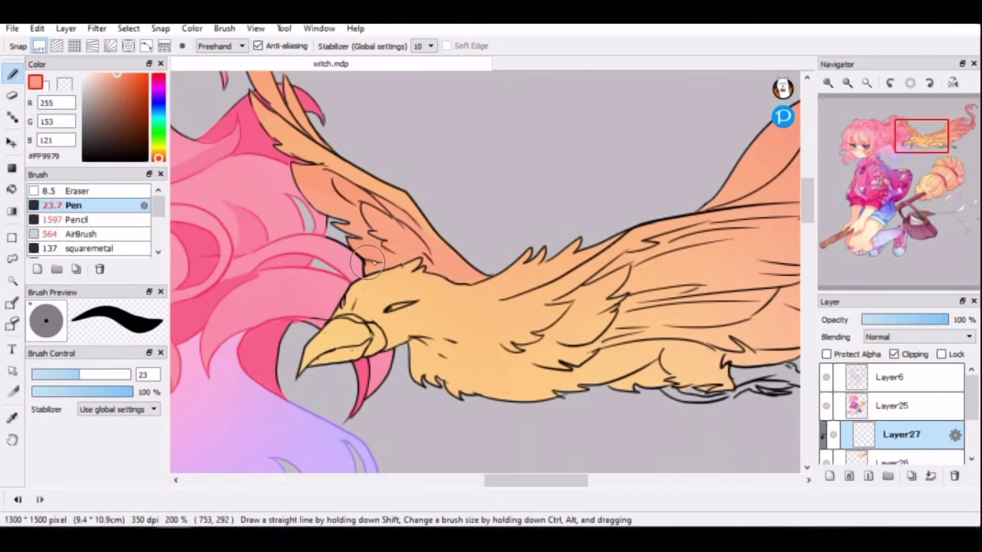
# Step: Shade the bird's neck and body feathers with the Pen in #FF9979 and tint the curled tail feathers with #FF76BE
pyautogui.hscroll(2, 461, 307)
pyautogui.moveTo(391, 350); pyautogui.dragTo(368, 358)
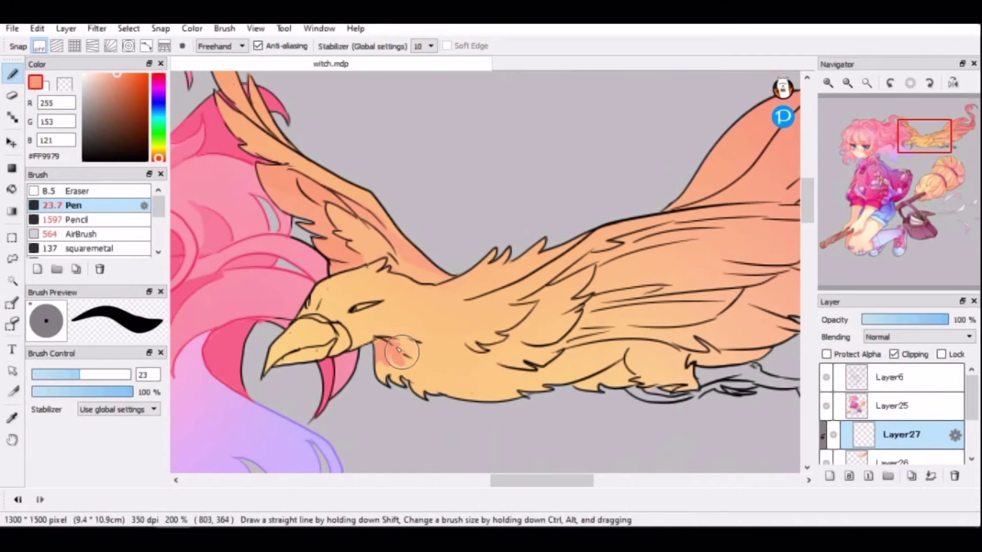
pyautogui.moveTo(440, 373); pyautogui.dragTo(504, 366)
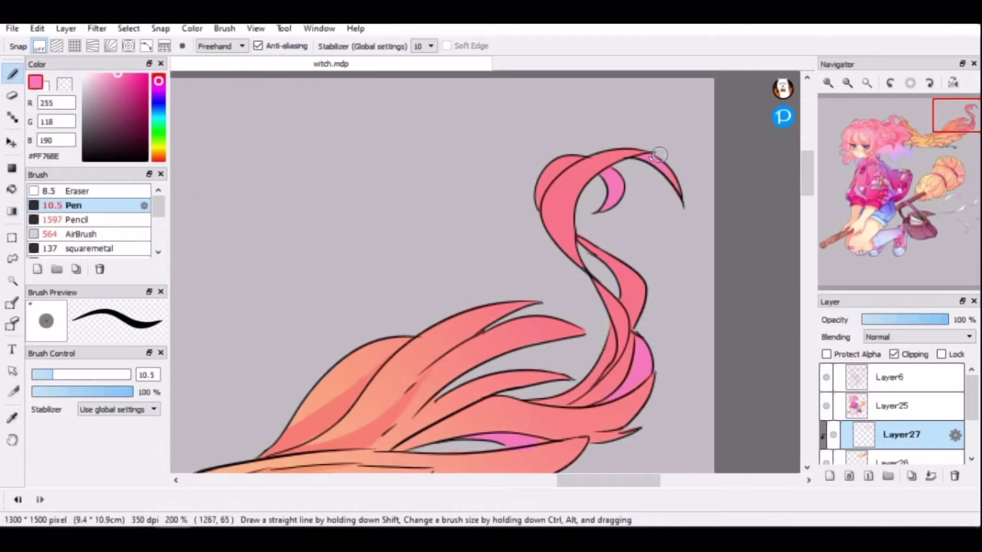
pyautogui.moveTo(620, 266); pyautogui.dragTo(584, 241)
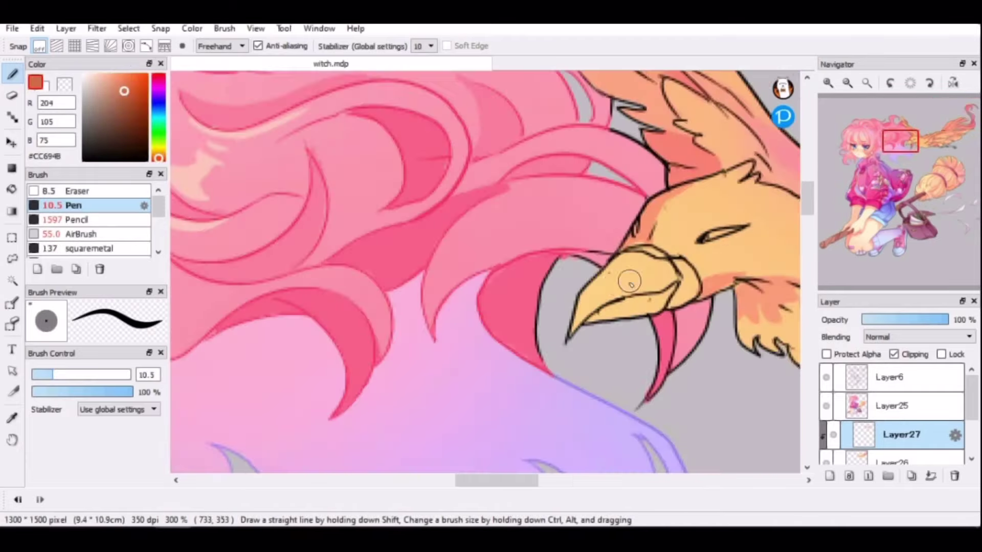
# Step: Paint the bird's beak #CC694B and its tucked legs #BF6F67
pyautogui.moveTo(630, 283)
pyautogui.mouseDown()
pyautogui.moveTo(589, 295)
pyautogui.moveTo(643, 277)
pyautogui.moveTo(655, 308)
pyautogui.moveTo(643, 262)
pyautogui.moveTo(668, 266)
pyautogui.mouseUp()
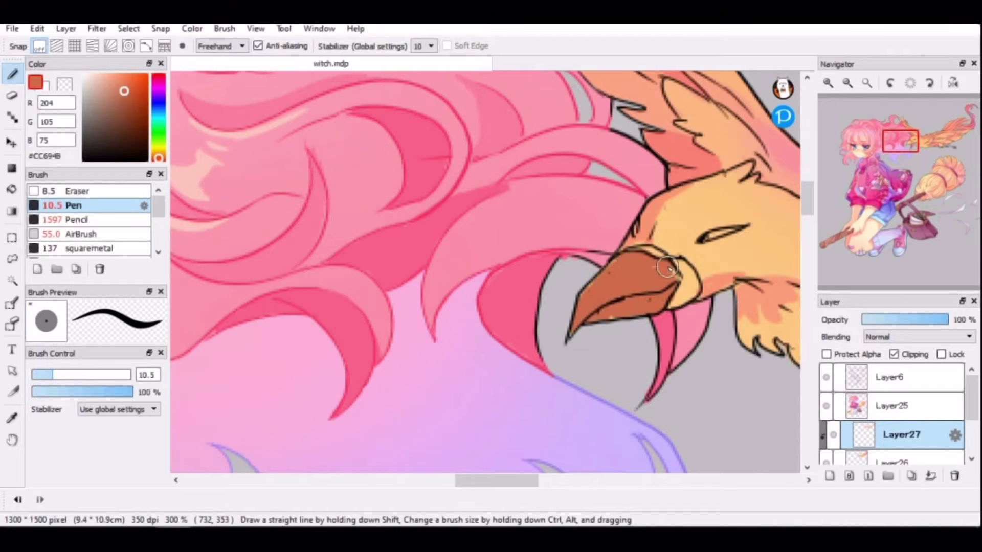
pyautogui.moveTo(593, 281)
pyautogui.mouseDown()
pyautogui.moveTo(573, 317)
pyautogui.moveTo(665, 262)
pyautogui.mouseUp()
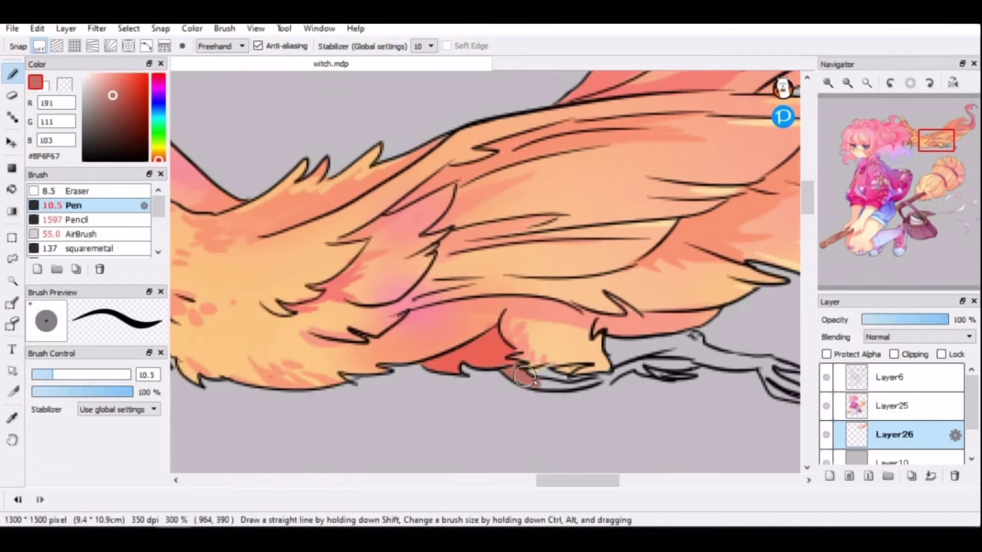
pyautogui.moveTo(589, 381); pyautogui.dragTo(604, 383)
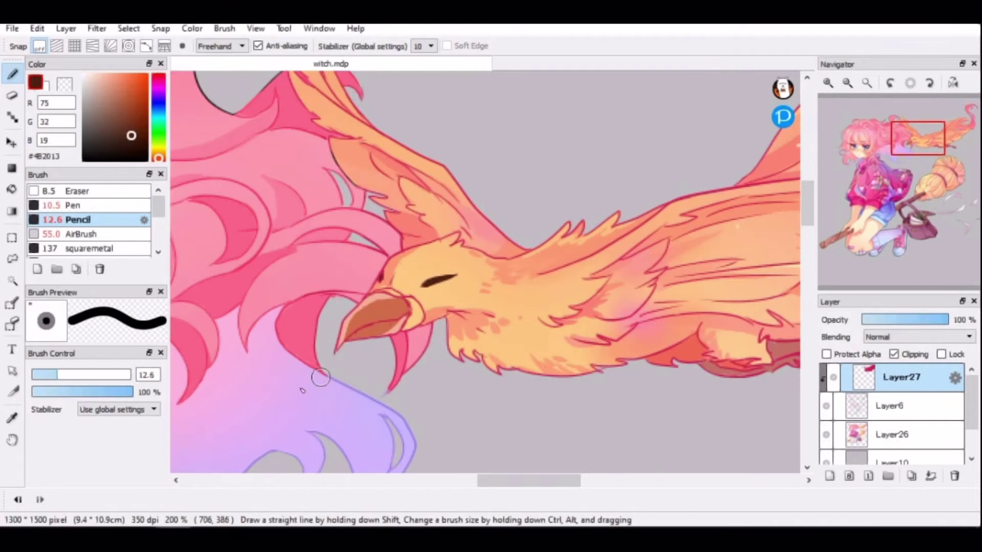
pyautogui.press('[')
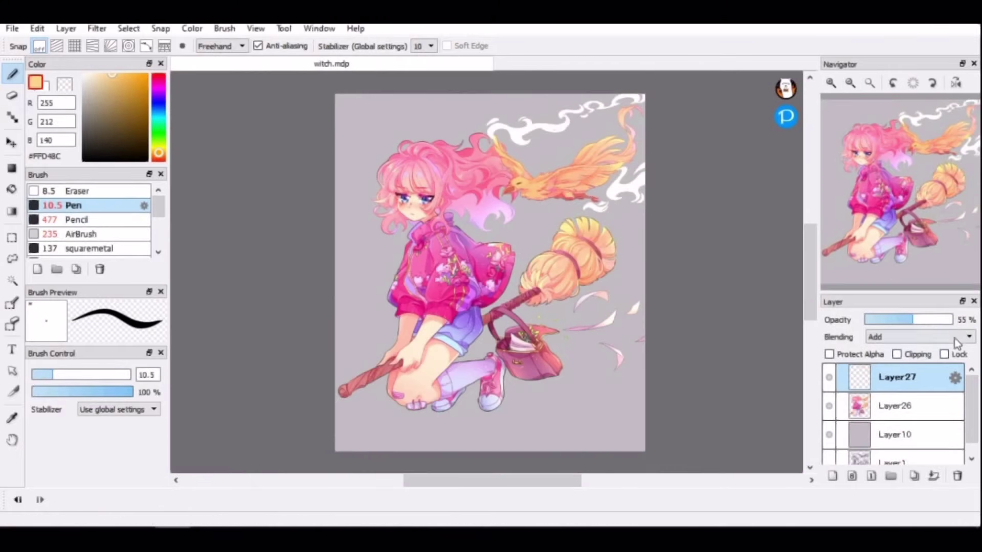
# Step: Set the layer with the swirls around the bird to 100% opacity and Hard Light blending, trying Soft Light first
pyautogui.click(920, 337)
pyautogui.click(900, 470)
pyautogui.click(952, 319)
pyautogui.click(920, 337)
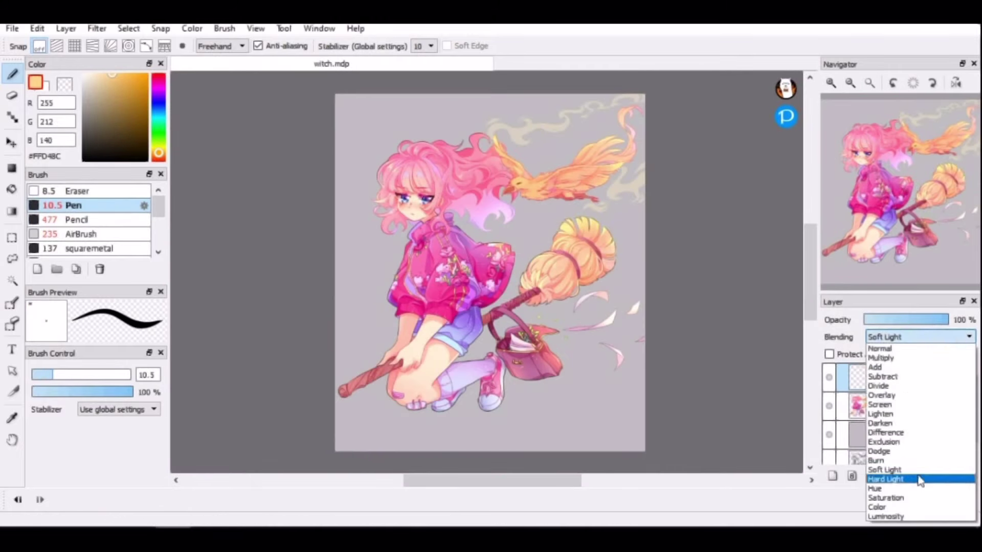
pyautogui.click(920, 476)
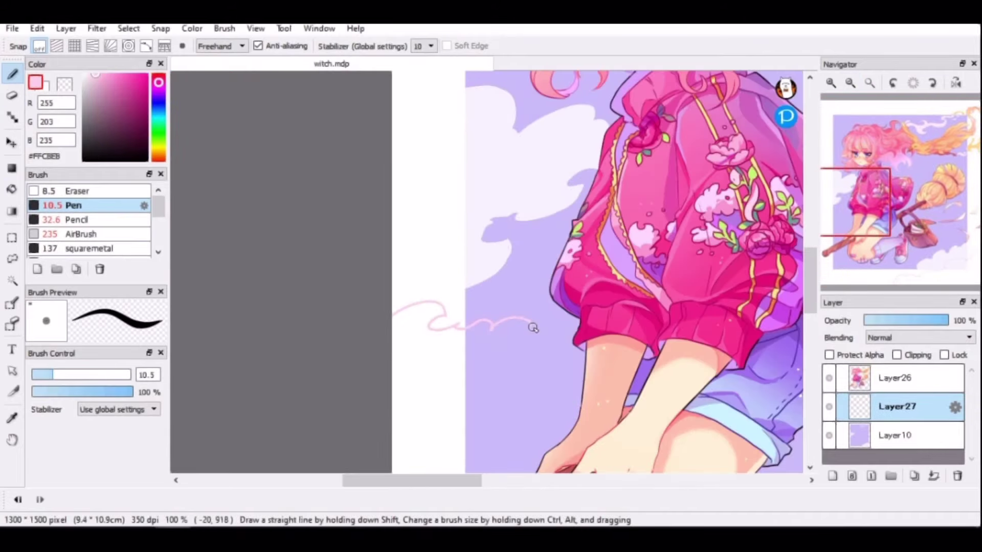
# Step: Sketch a pink #FFCBEB cloud contour beside the girl's arms, and shrink the lower cloud bank into the canvas's bottom-right corner
pyautogui.moveTo(528, 326)
pyautogui.mouseDown()
pyautogui.moveTo(504, 377)
pyautogui.moveTo(455, 414)
pyautogui.mouseUp()
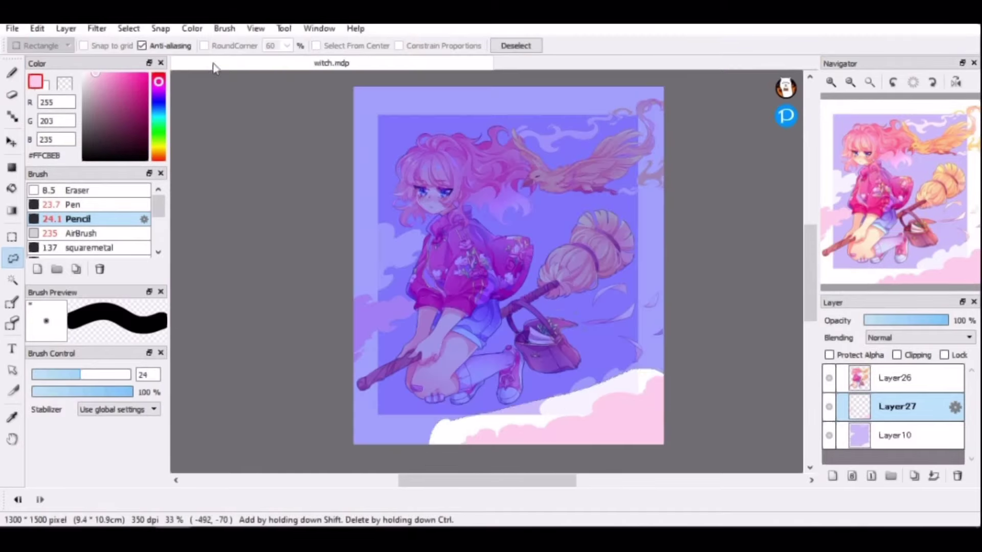
pyautogui.hotkey('ctrl', 't')
pyautogui.click(731, 478)
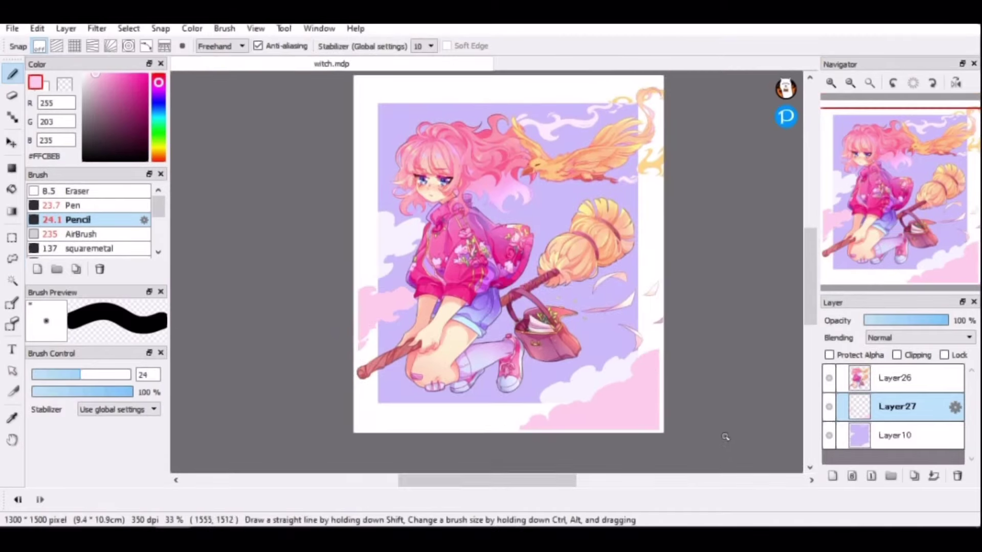
# Step: Hand-letter the artist's signature on the pink cloud with the Pencil in white #FFFFFF, underlining it and adding closing strokes
pyautogui.moveTo(349, 217); pyautogui.dragTo(381, 264)
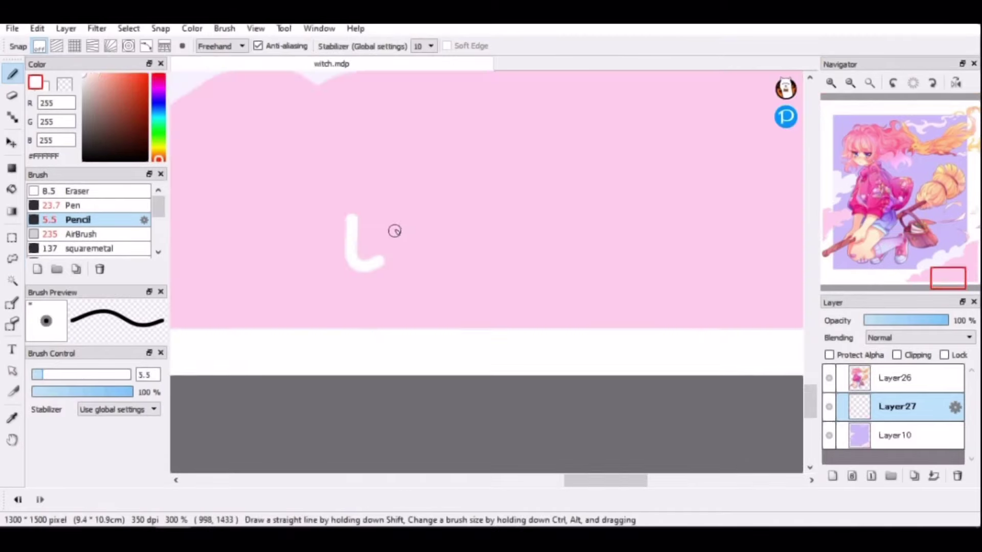
pyautogui.moveTo(430, 219); pyautogui.dragTo(429, 265)
pyautogui.moveTo(404, 239)
pyautogui.mouseDown()
pyautogui.moveTo(427, 239)
pyautogui.moveTo(347, 293)
pyautogui.mouseUp()
pyautogui.moveTo(490, 266)
pyautogui.mouseDown()
pyautogui.moveTo(536, 263)
pyautogui.moveTo(532, 247)
pyautogui.mouseUp()
pyautogui.moveTo(558, 217); pyautogui.dragTo(588, 274)
pyautogui.moveTo(603, 225)
pyautogui.mouseDown()
pyautogui.moveTo(631, 261)
pyautogui.moveTo(630, 215)
pyautogui.mouseUp()
pyautogui.moveTo(646, 217)
pyautogui.mouseDown()
pyautogui.moveTo(675, 263)
pyautogui.moveTo(671, 240)
pyautogui.mouseUp()
pyautogui.moveTo(493, 293); pyautogui.dragTo(723, 292)
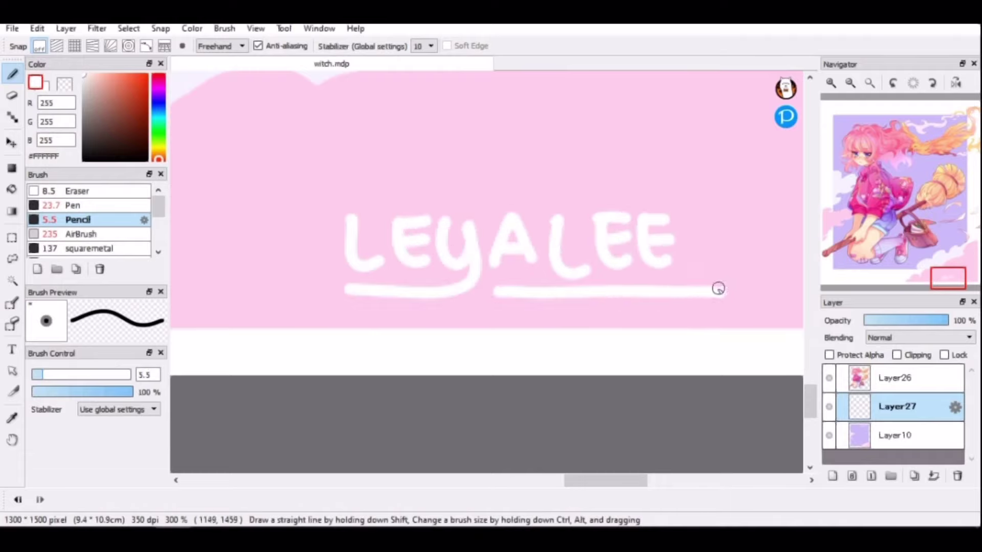
pyautogui.moveTo(749, 234); pyautogui.dragTo(719, 294)
pyautogui.moveTo(769, 251); pyautogui.dragTo(744, 292)
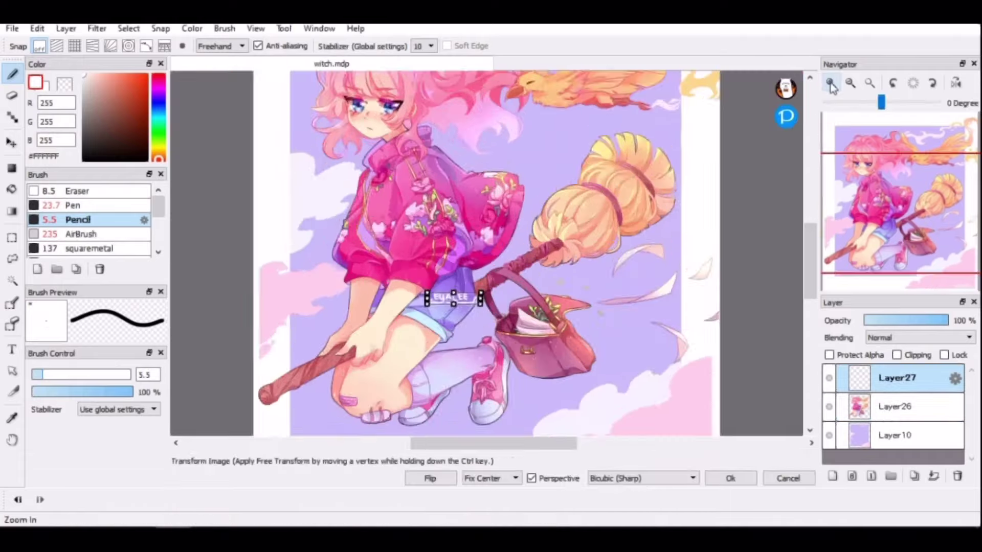
# Step: Move the signature with a free transform onto the side of the girl's denim shorts next to the broom handle
pyautogui.moveTo(482, 341); pyautogui.dragTo(459, 323)
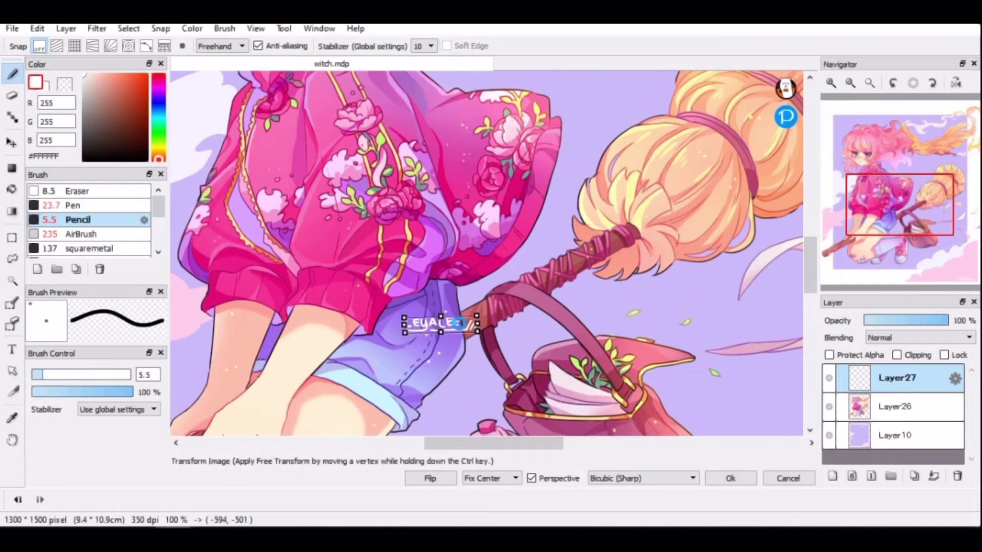